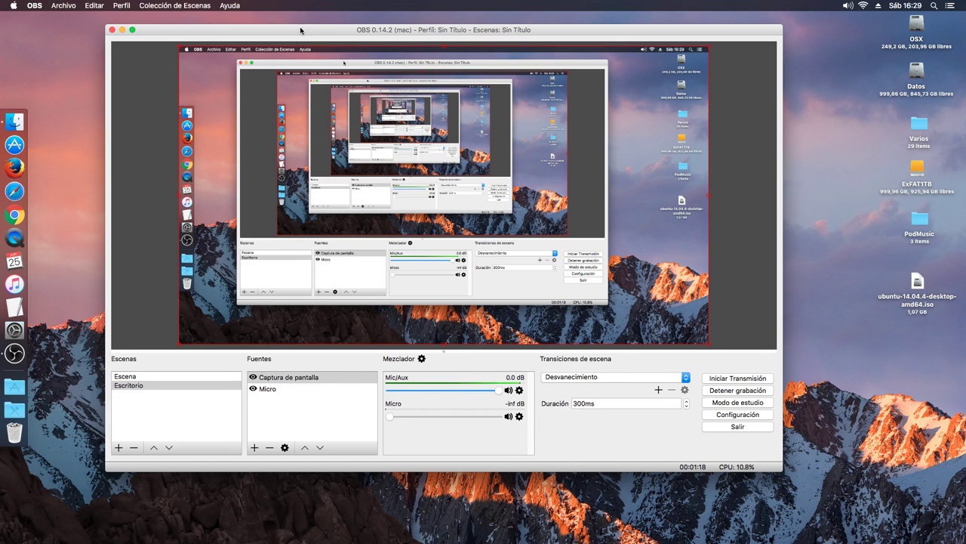
# Minimize the OBS window, switch to VirtualBox by launching it from the Applications folder, and reposition its manager window
pyautogui.moveTo(302, 28); pyautogui.dragTo(315, 37)
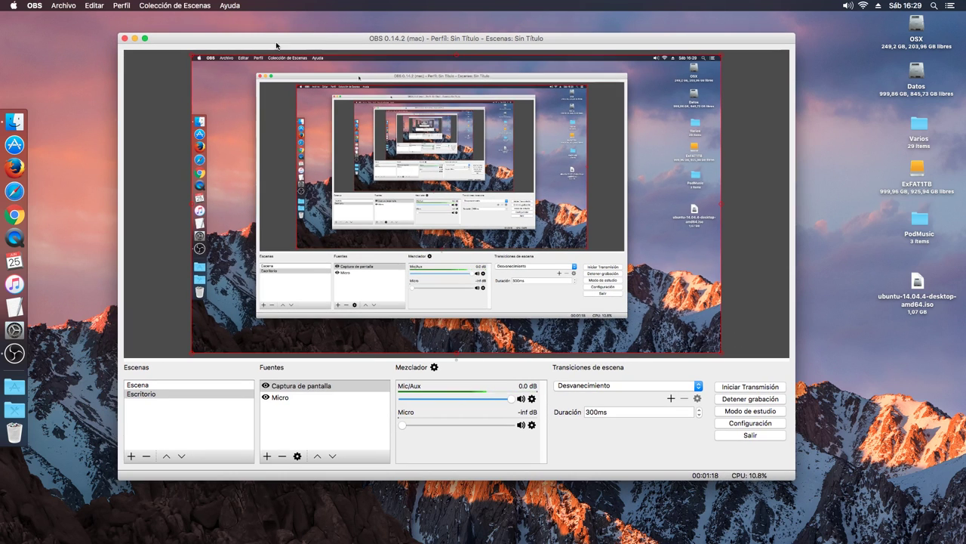
pyautogui.click(134, 38)
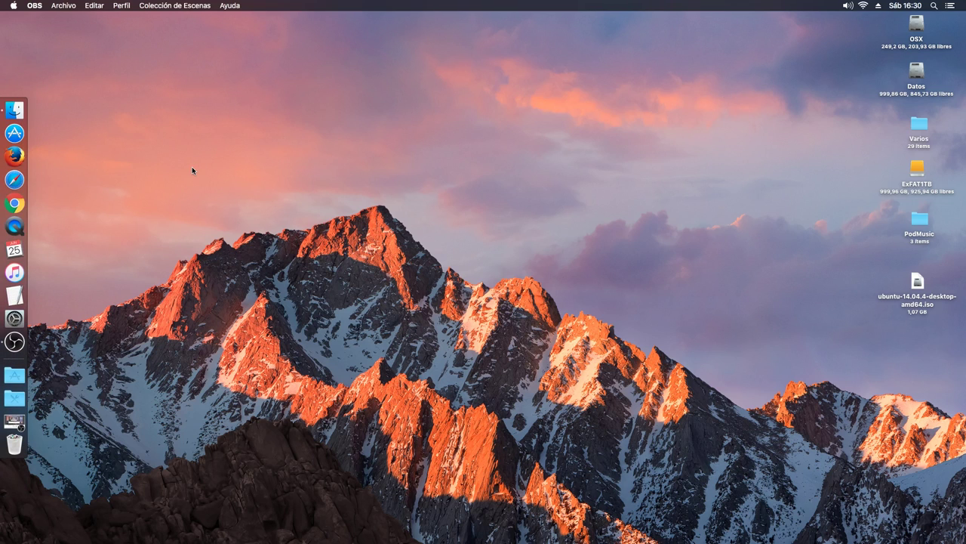
pyautogui.click(14, 374)
pyautogui.scroll(-5, 242, 330)
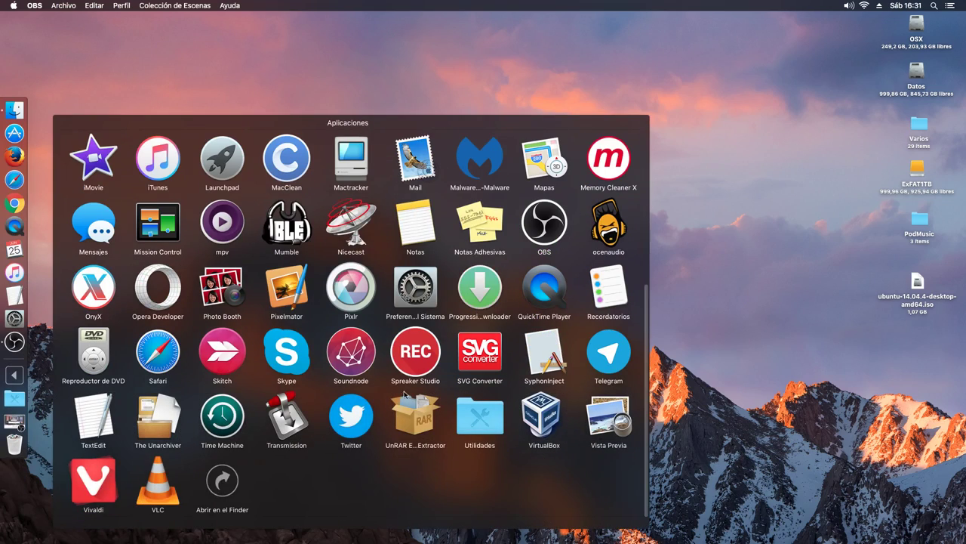
pyautogui.click(540, 403)
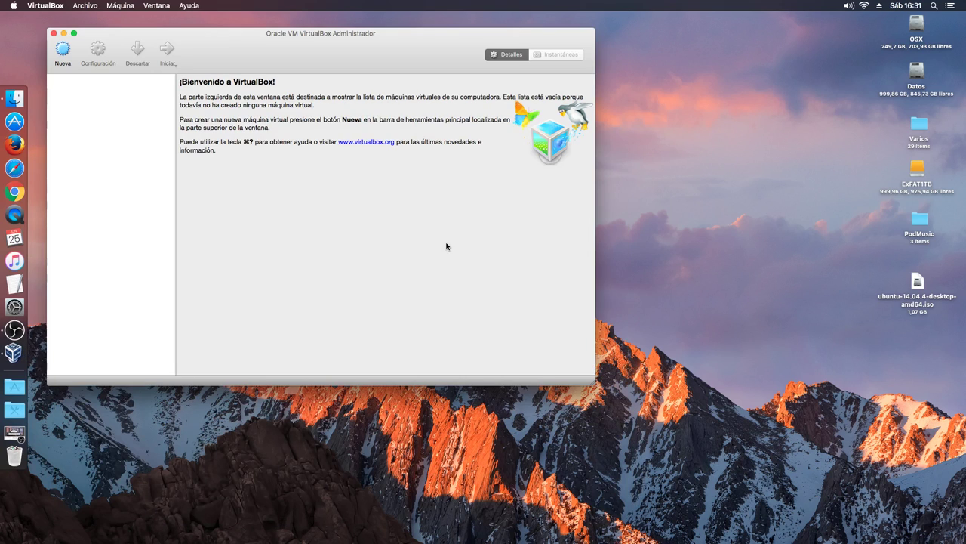
pyautogui.moveTo(274, 38); pyautogui.dragTo(392, 89)
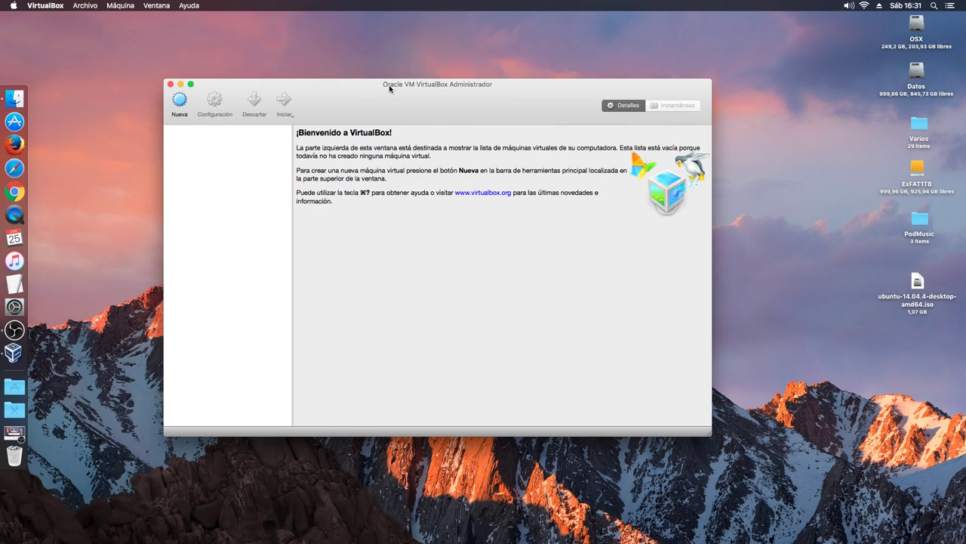
# Check the installed VirtualBox version in the program's About information and close it
pyautogui.click(39, 9)
pyautogui.click(53, 18)
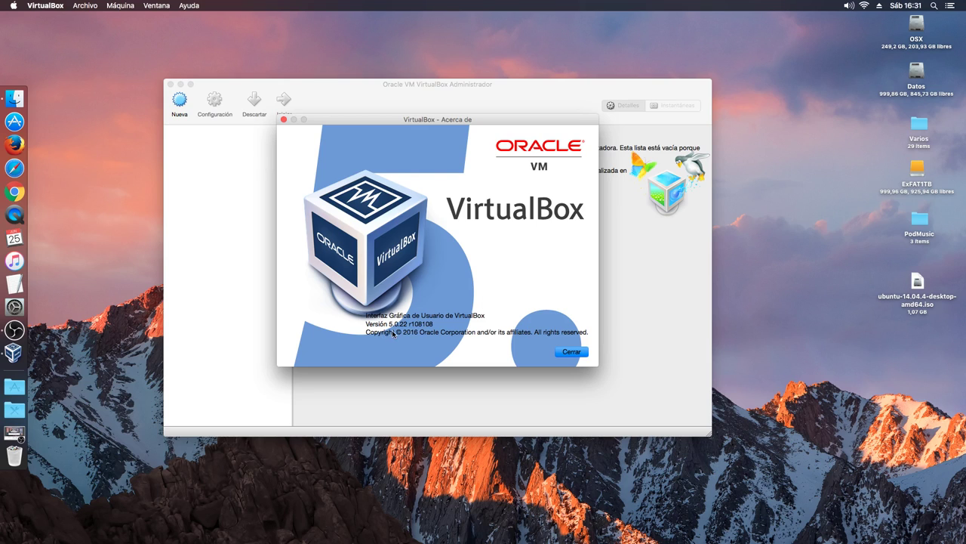
pyautogui.click(283, 119)
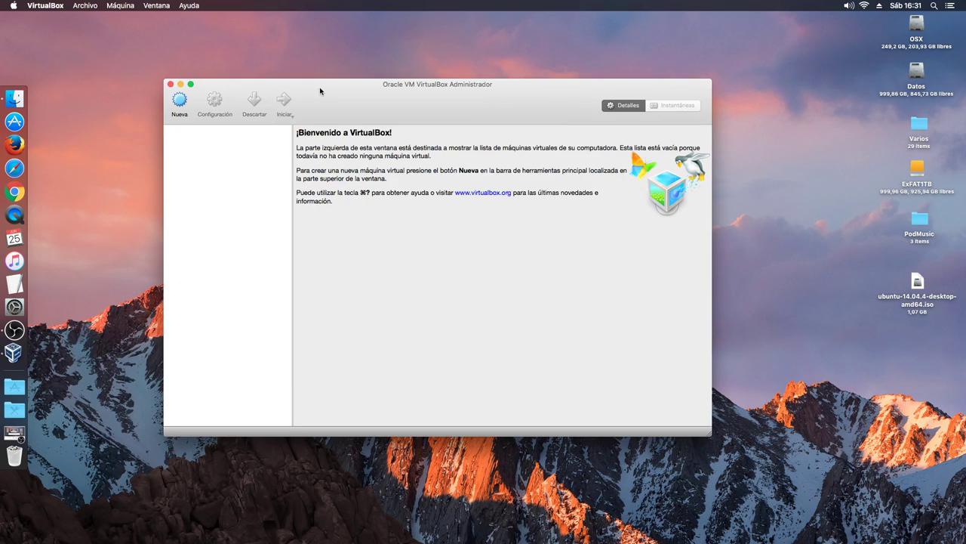
pyautogui.moveTo(320, 91); pyautogui.dragTo(274, 80)
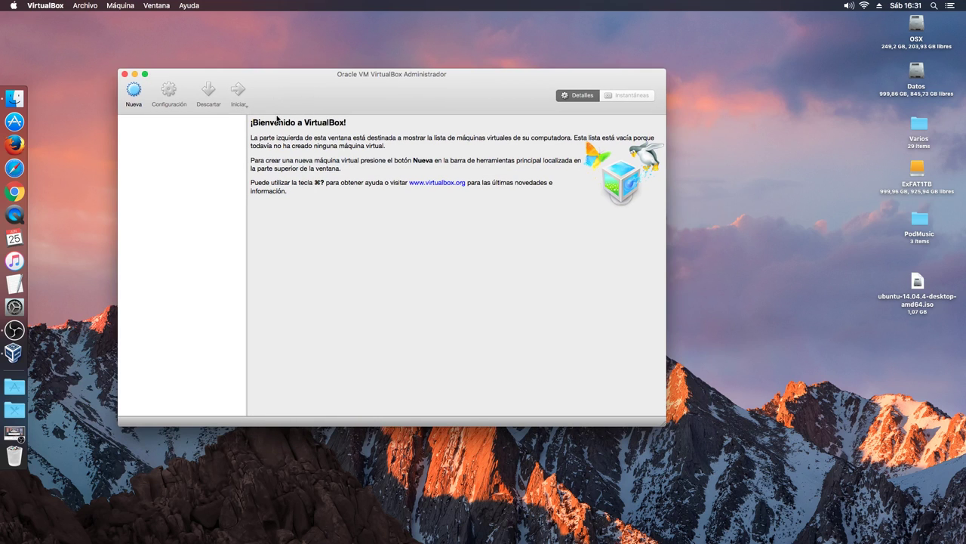
pyautogui.click(922, 288)
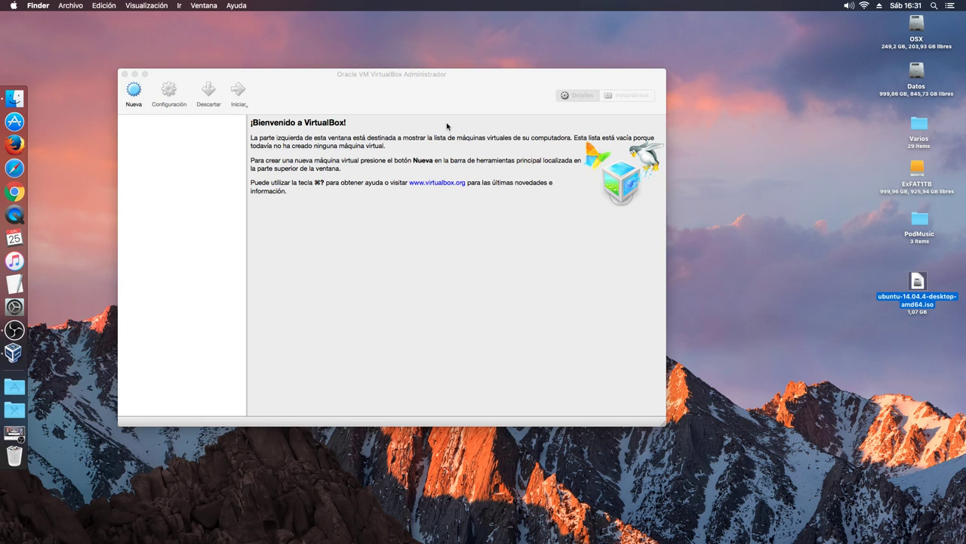
pyautogui.moveTo(419, 81); pyautogui.dragTo(383, 71)
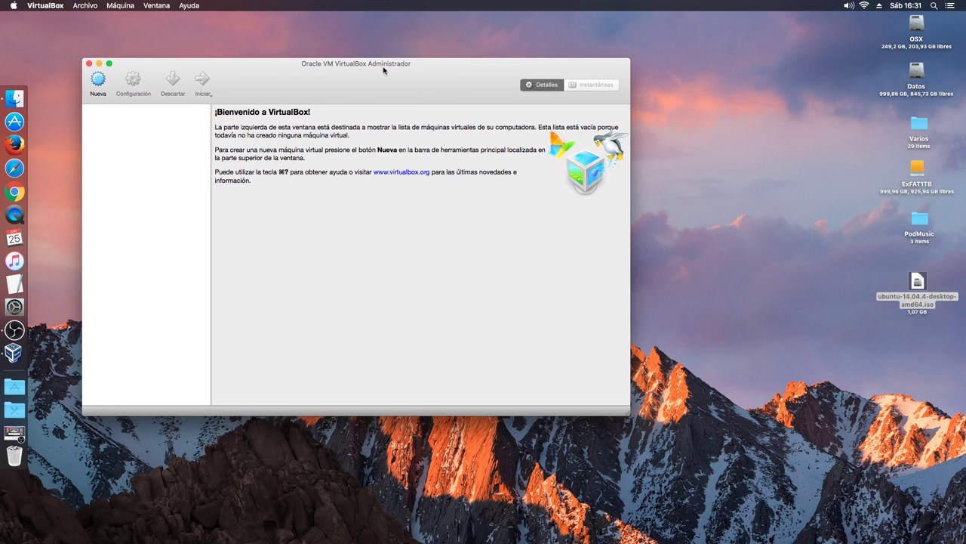
pyautogui.click(917, 285)
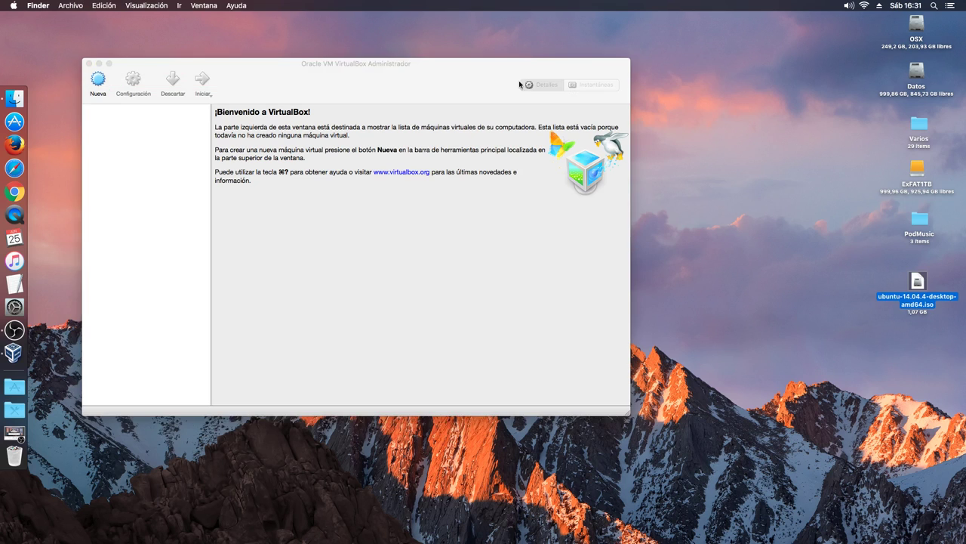
pyautogui.moveTo(388, 70); pyautogui.dragTo(391, 71)
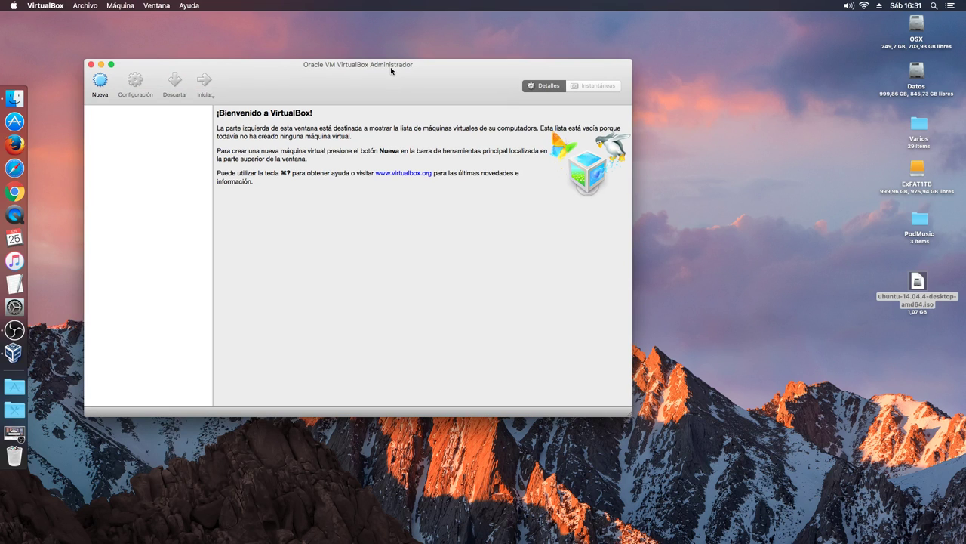
# Define a new virtual machine named ubuntu, of type Linux and version Ubuntu (64-bit), with 2048 MB of memory
pyautogui.click(101, 82)
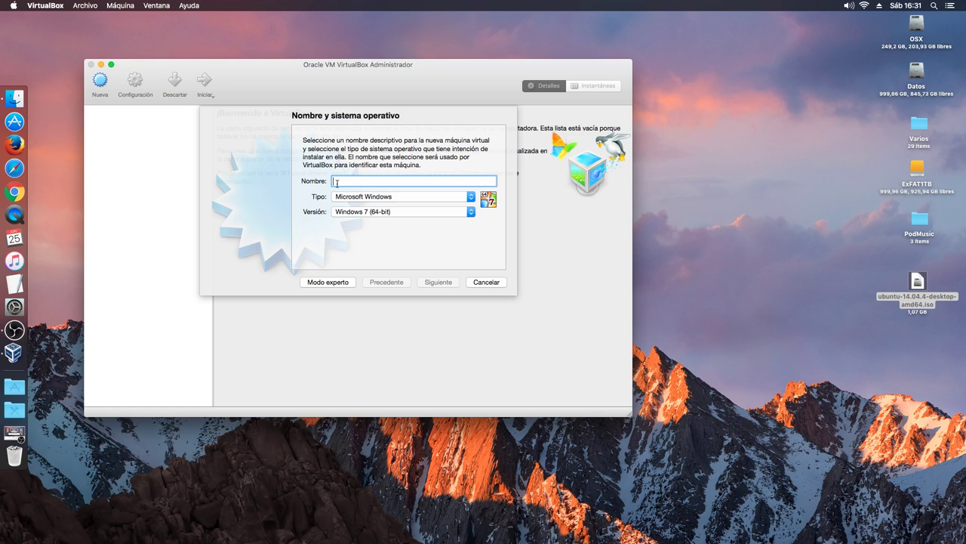
pyautogui.click(379, 200)
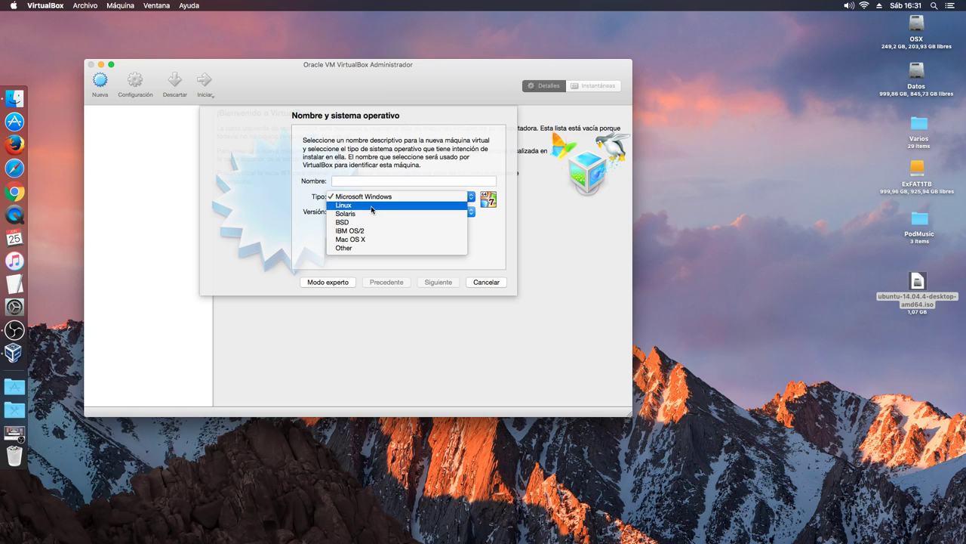
pyautogui.click(373, 205)
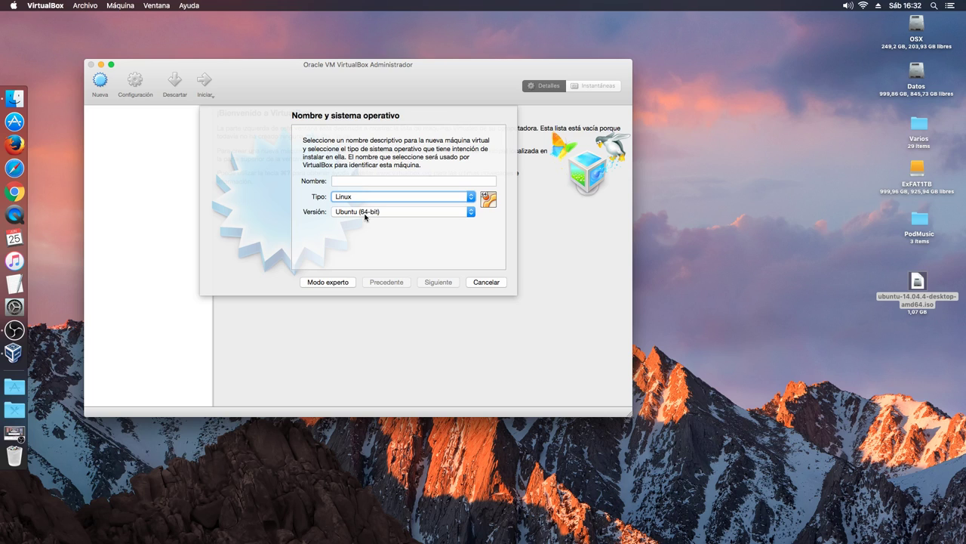
pyautogui.click(352, 179)
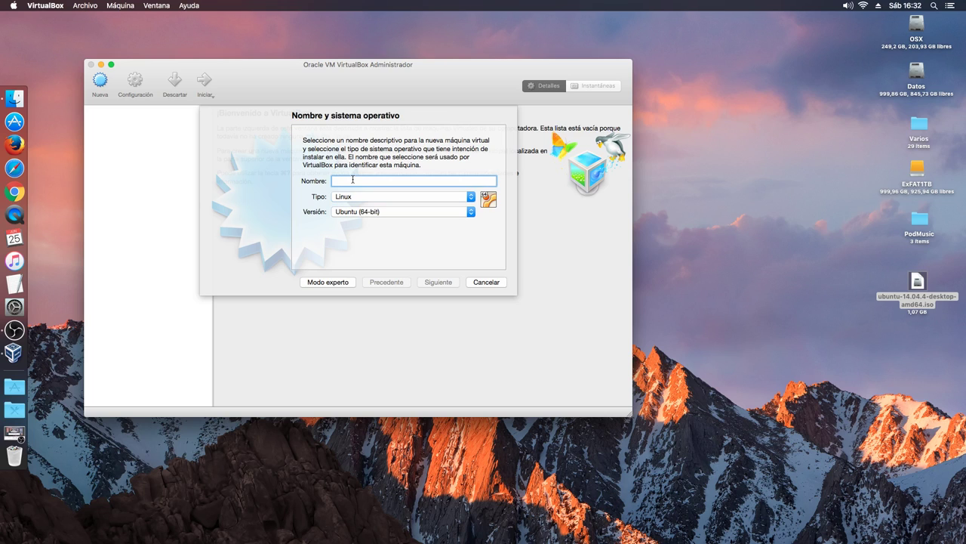
pyautogui.write('ubuntu')
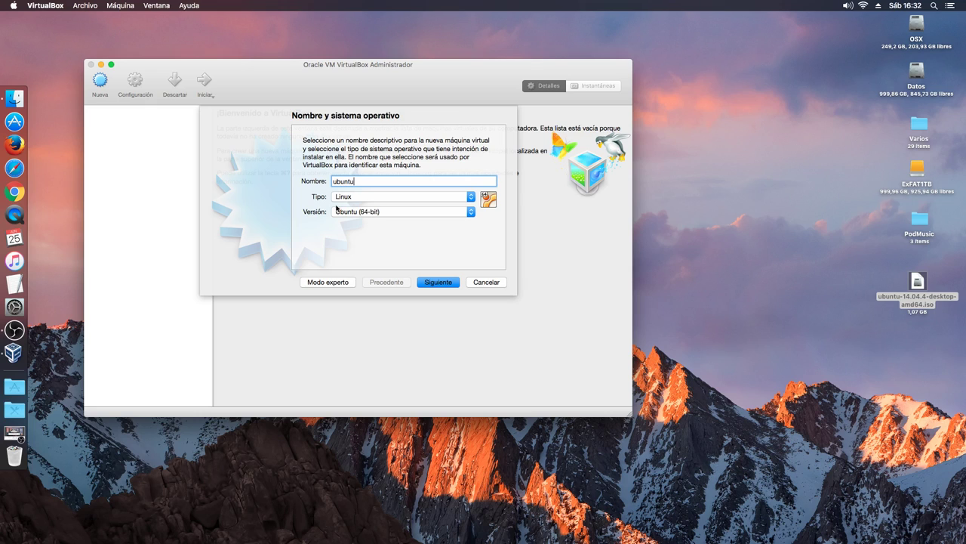
pyautogui.click(435, 283)
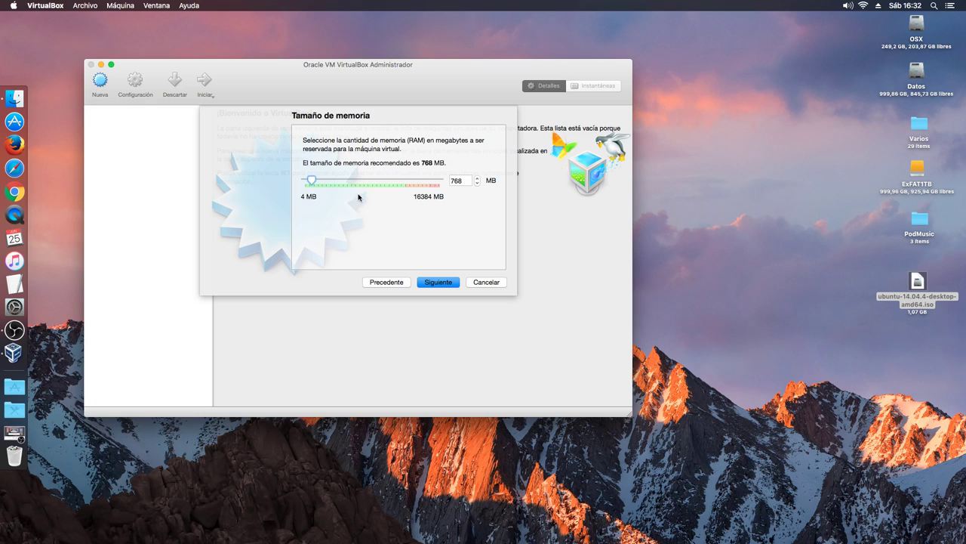
pyautogui.moveTo(312, 181); pyautogui.dragTo(324, 182)
pyautogui.click(437, 283)
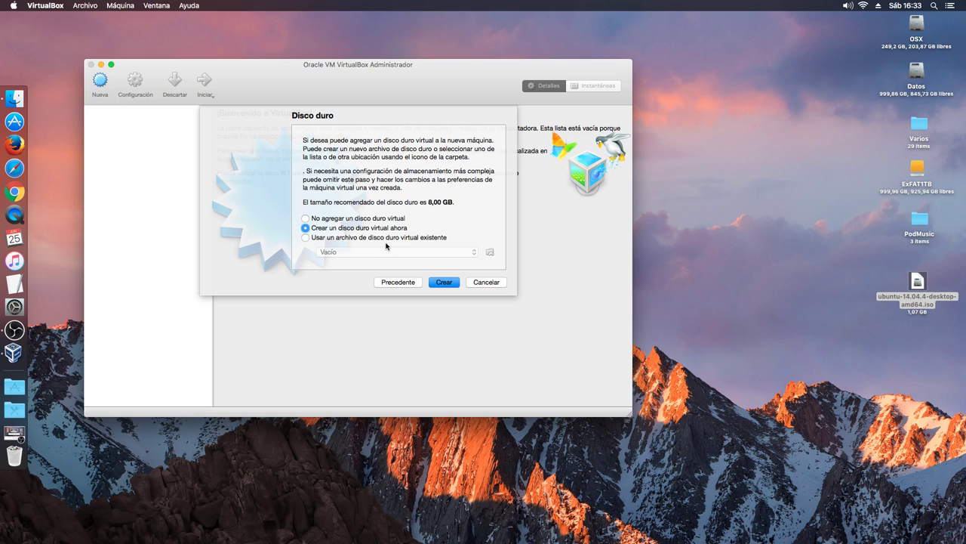
# Create a dynamically allocated VDI virtual hard disk named ubuntu with a size of 15,22 GB for the new machine
pyautogui.click(444, 281)
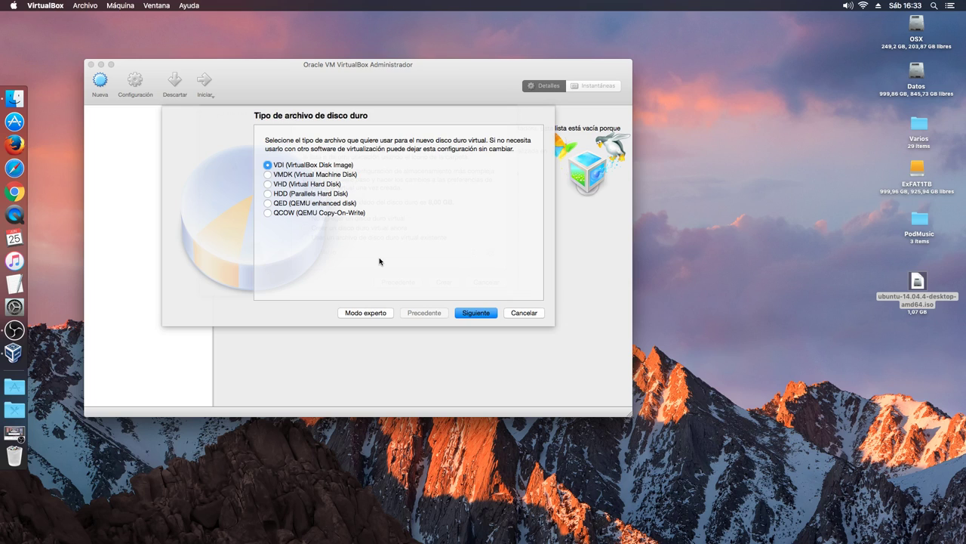
pyautogui.click(470, 314)
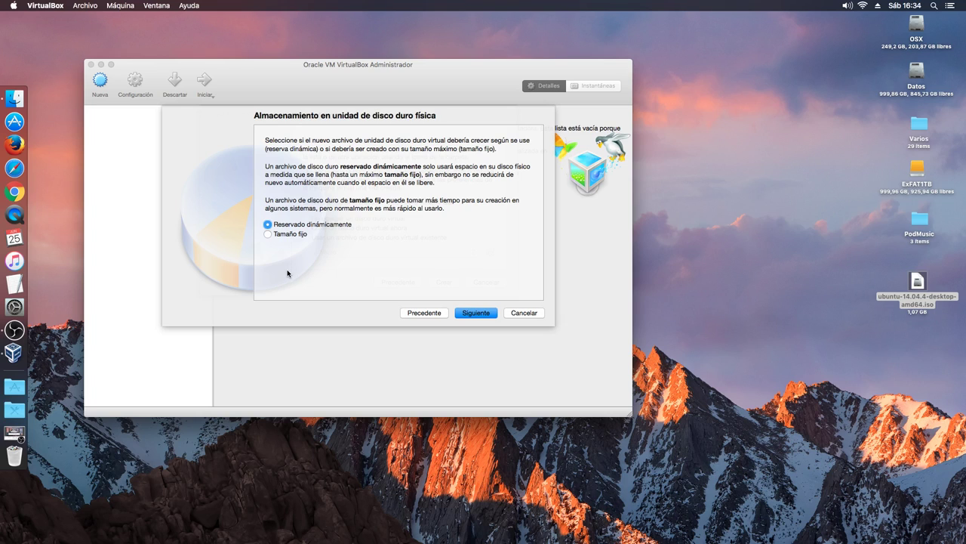
pyautogui.click(476, 312)
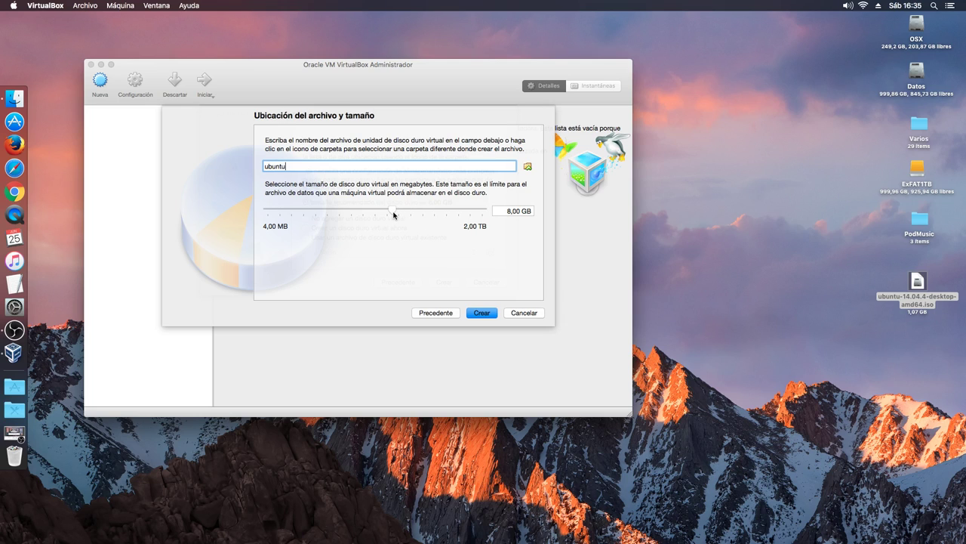
pyautogui.moveTo(393, 215)
pyautogui.moveTo(393, 216); pyautogui.dragTo(402, 214)
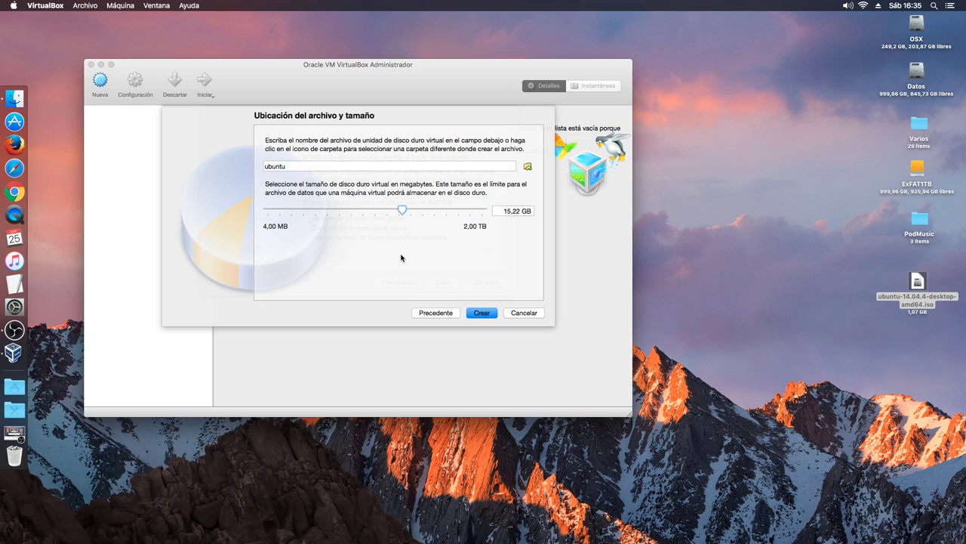
pyautogui.click(482, 313)
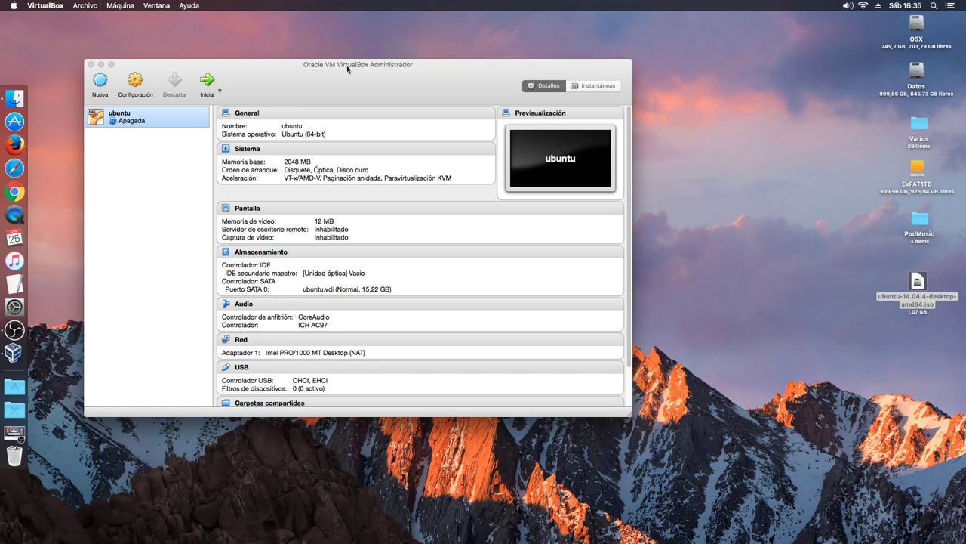
# Enlarge the VirtualBox manager window until all of the machine's detail sections fit, and reposition it
pyautogui.moveTo(339, 73); pyautogui.dragTo(328, 59)
pyautogui.moveTo(622, 401); pyautogui.dragTo(849, 484)
pyautogui.moveTo(432, 58); pyautogui.dragTo(410, 53)
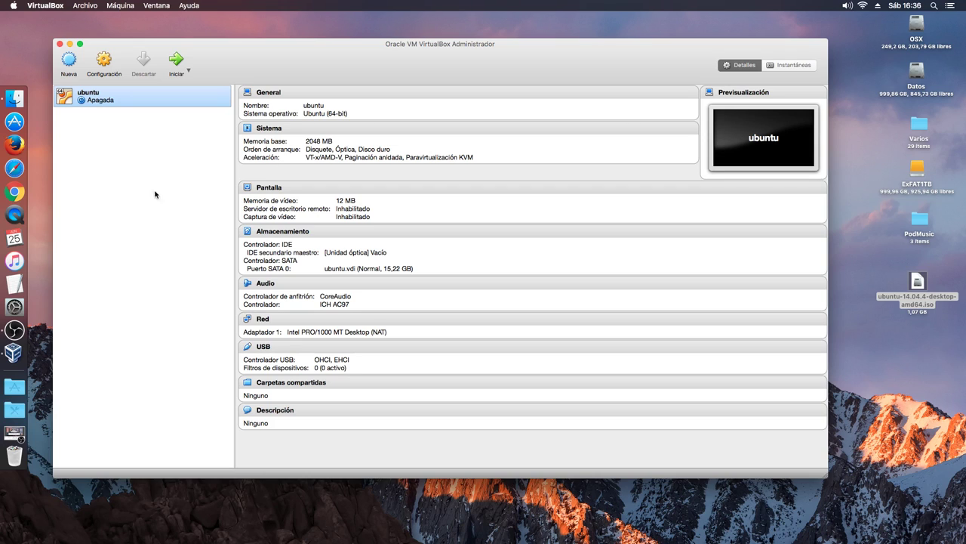
# In the ubuntu machine's advanced general settings, set both clipboard sharing and drag-and-drop to Bidireccional
pyautogui.click(106, 61)
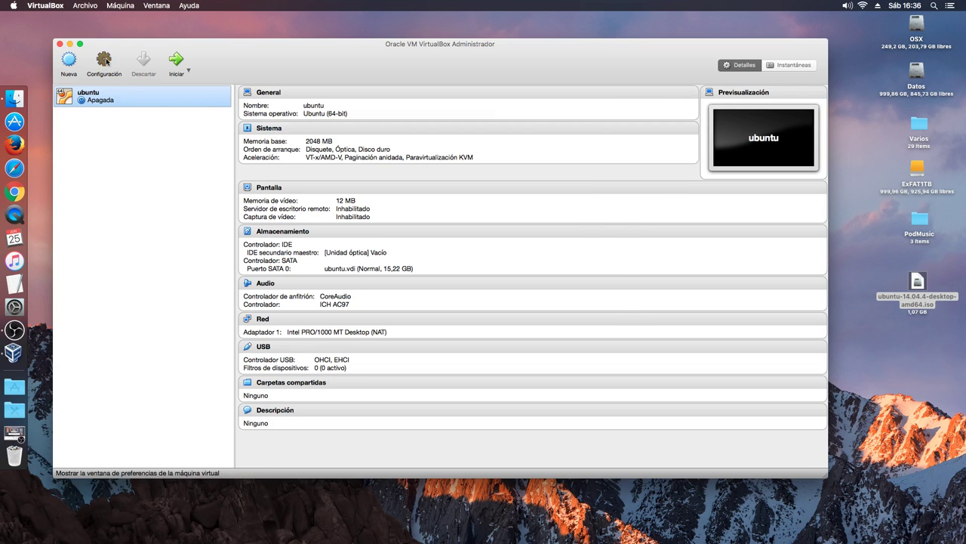
pyautogui.click(550, 323)
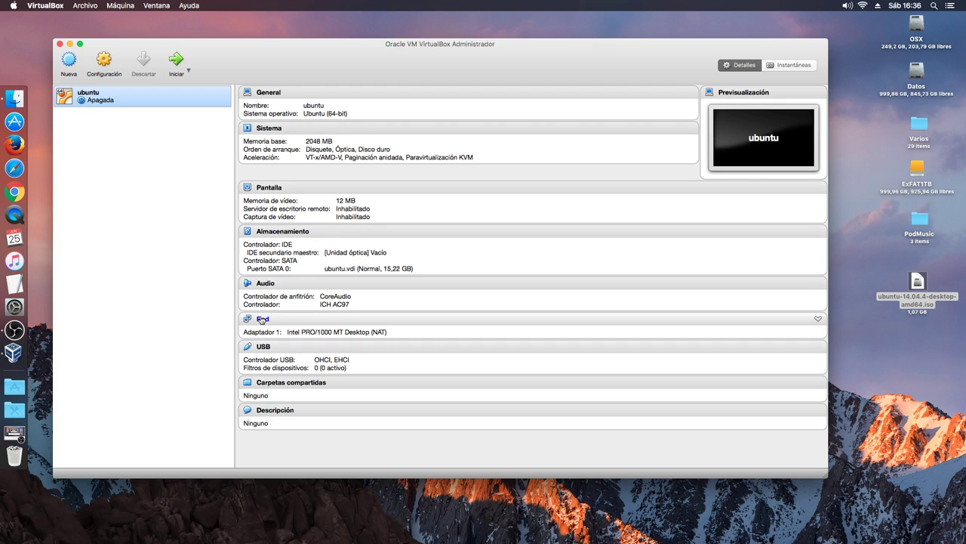
pyautogui.click(268, 93)
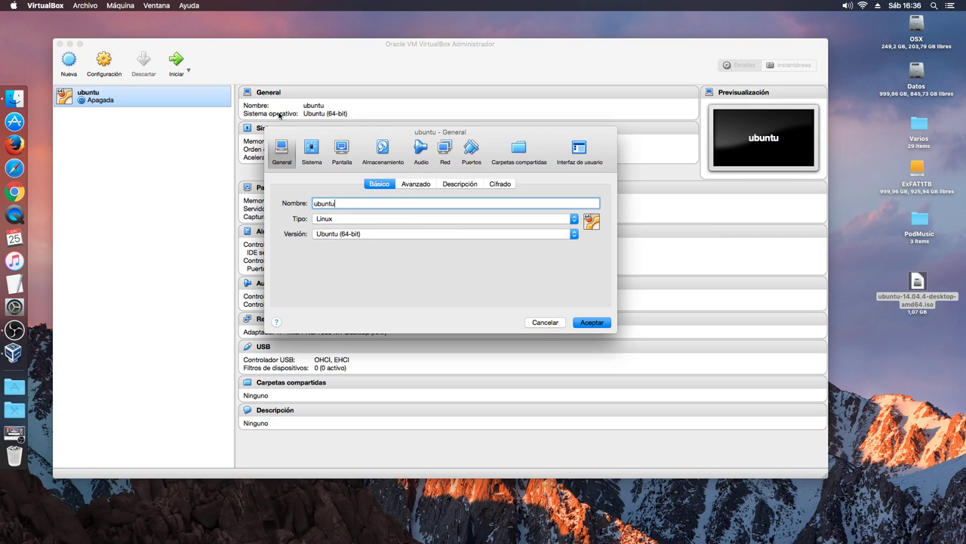
pyautogui.moveTo(377, 135); pyautogui.dragTo(249, 113)
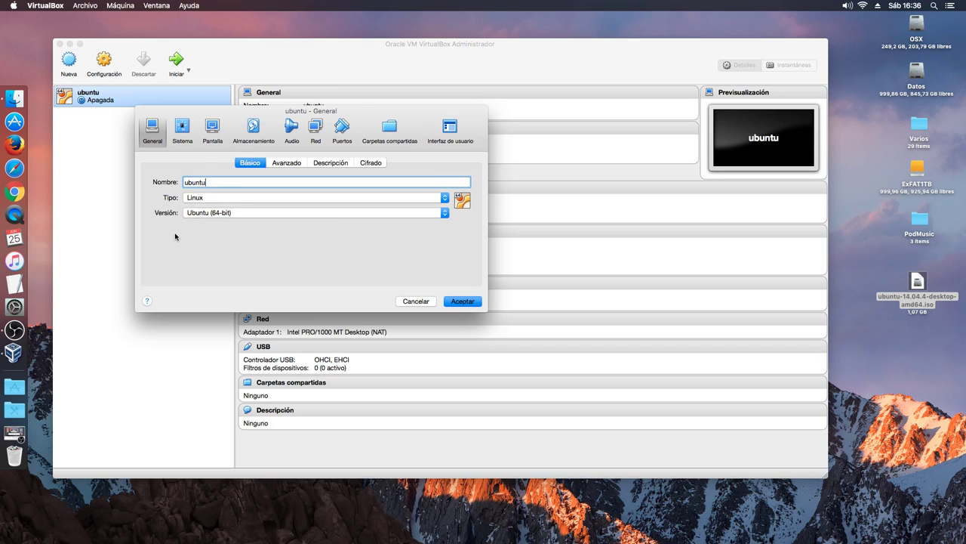
pyautogui.click(281, 164)
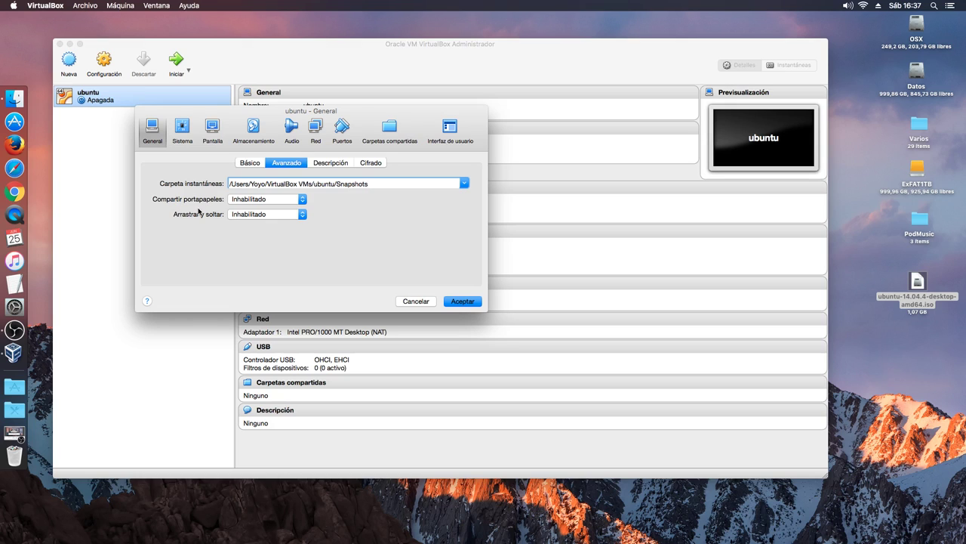
pyautogui.click(254, 202)
pyautogui.click(251, 229)
pyautogui.click(253, 215)
pyautogui.click(250, 240)
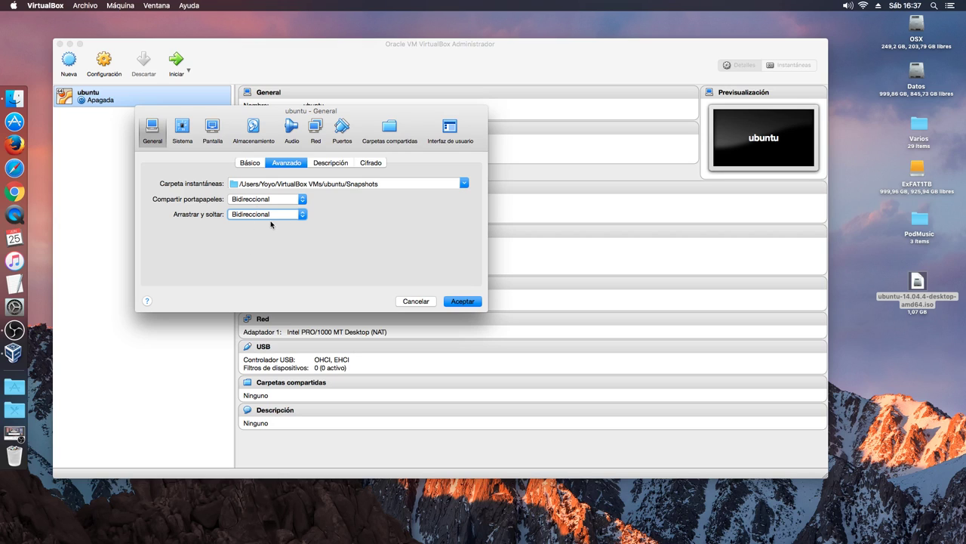
# Review the ubuntu machine's description and encryption options, followed by its base board system settings
pyautogui.click(332, 164)
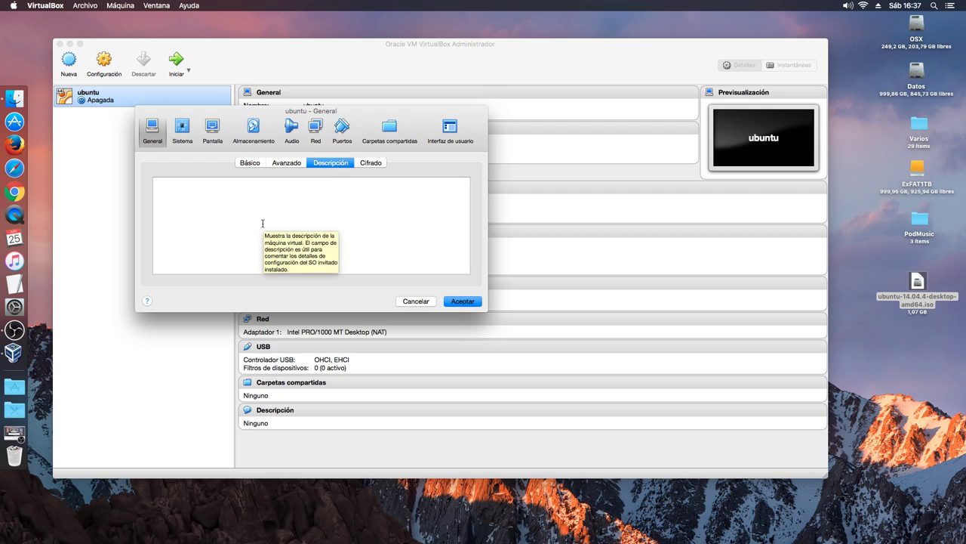
pyautogui.click(371, 163)
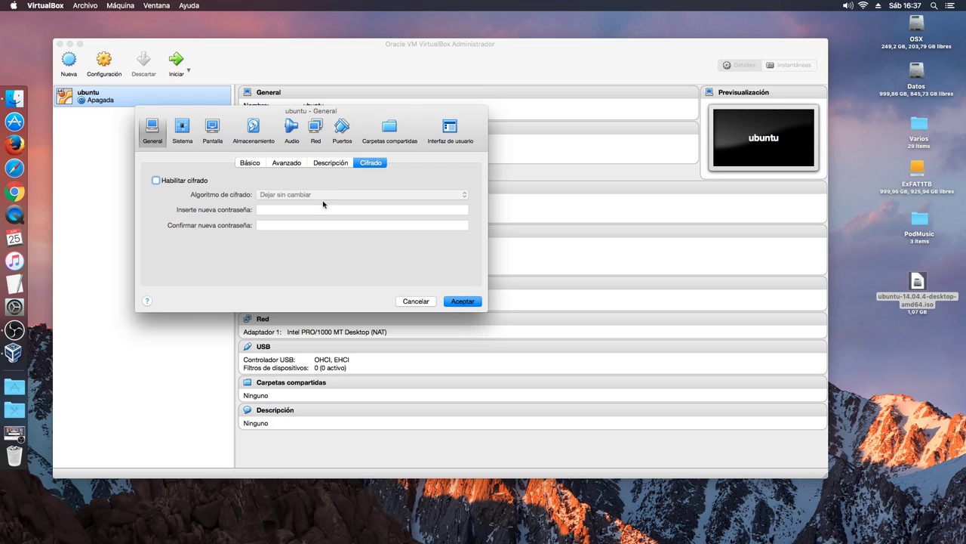
pyautogui.click(189, 132)
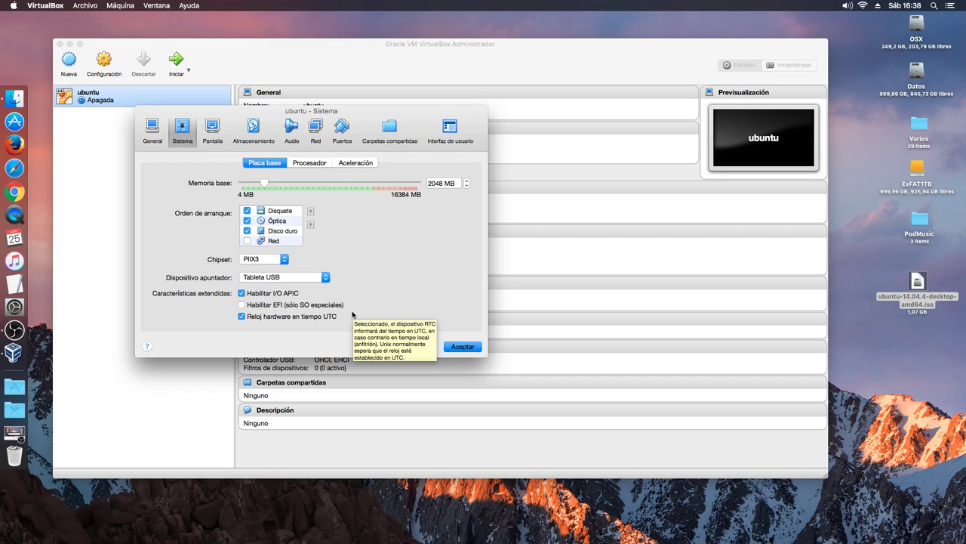
# In the ubuntu machine's processor settings, assign 2 CPUs and enable PAE/NX
pyautogui.click(314, 163)
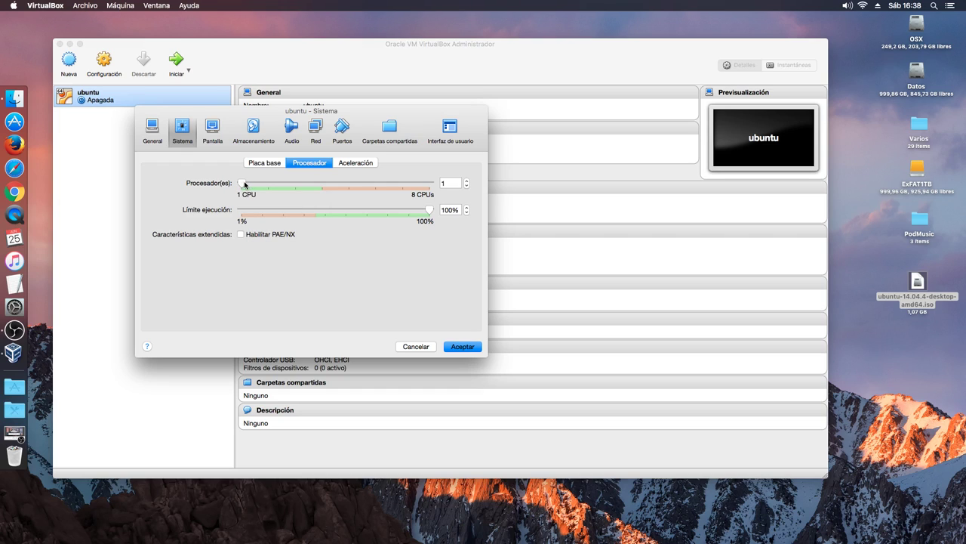
pyautogui.click(467, 180)
pyautogui.click(241, 235)
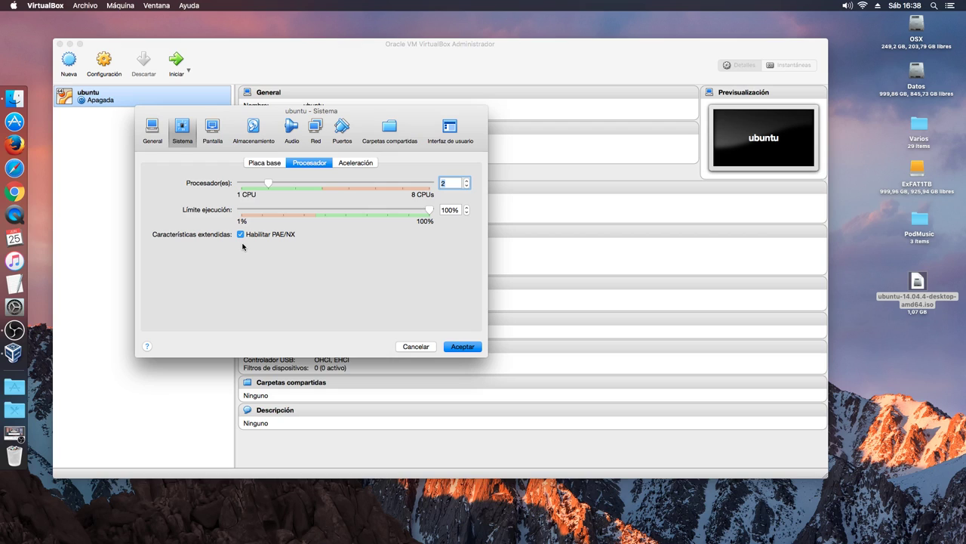
# In the machine's display settings, set the video memory to 128 MB and enable 3D acceleration
pyautogui.click(211, 136)
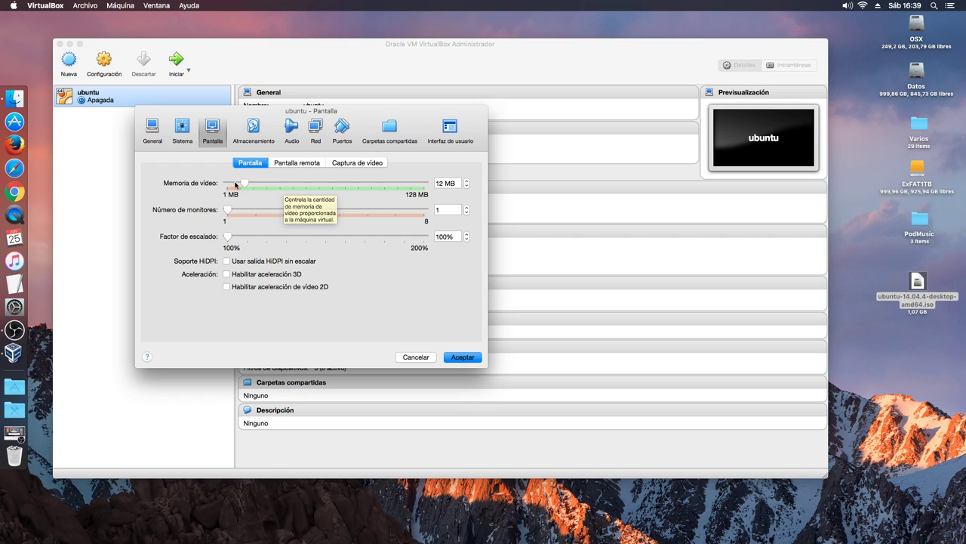
pyautogui.moveTo(246, 187); pyautogui.dragTo(444, 192)
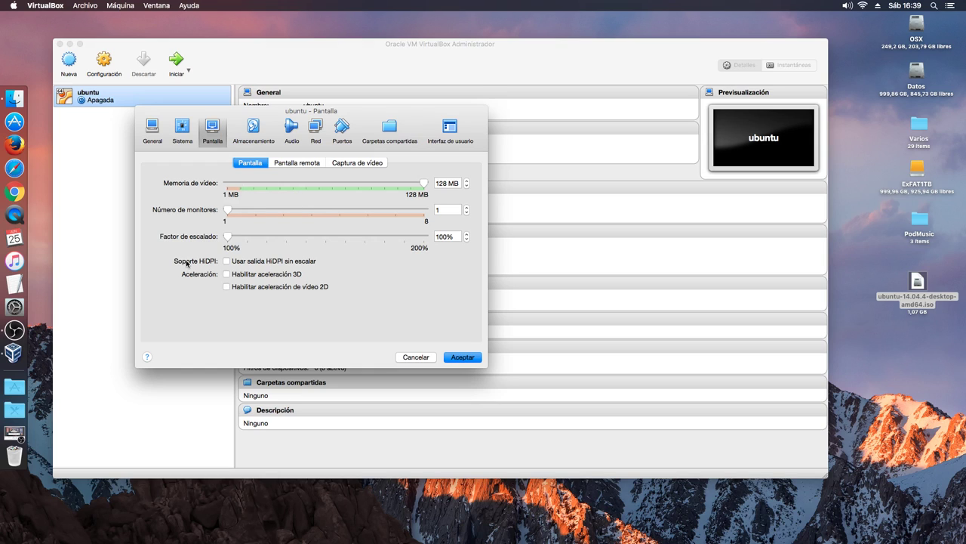
pyautogui.click(226, 274)
pyautogui.moveTo(321, 291)
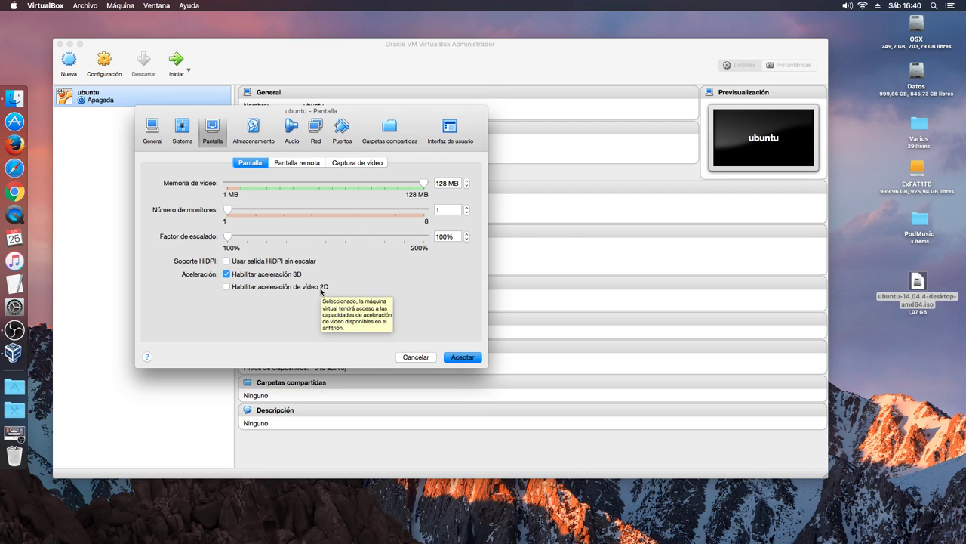
# Review the remote display, video capture, storage, audio, network, serial port, USB, shared folder and user interface settings of the machine
pyautogui.click(297, 163)
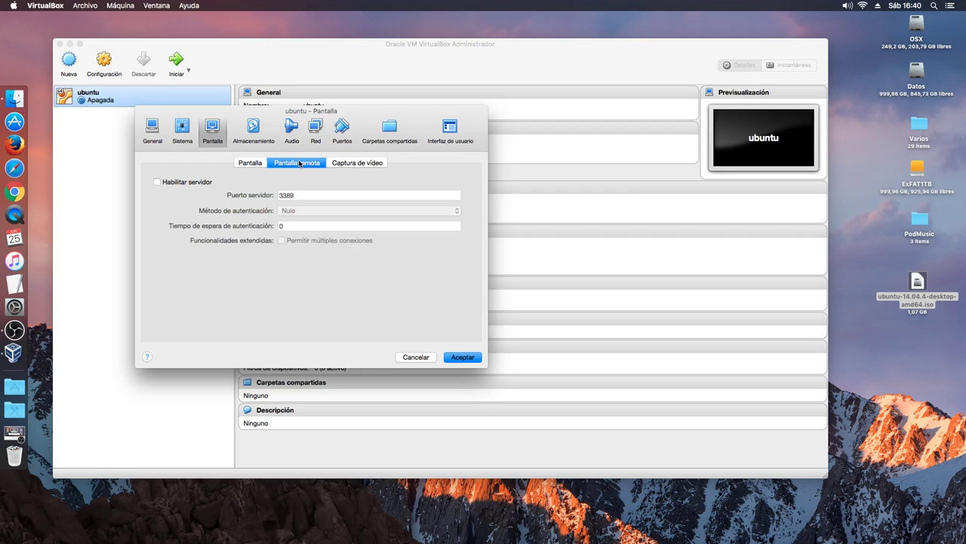
pyautogui.click(351, 163)
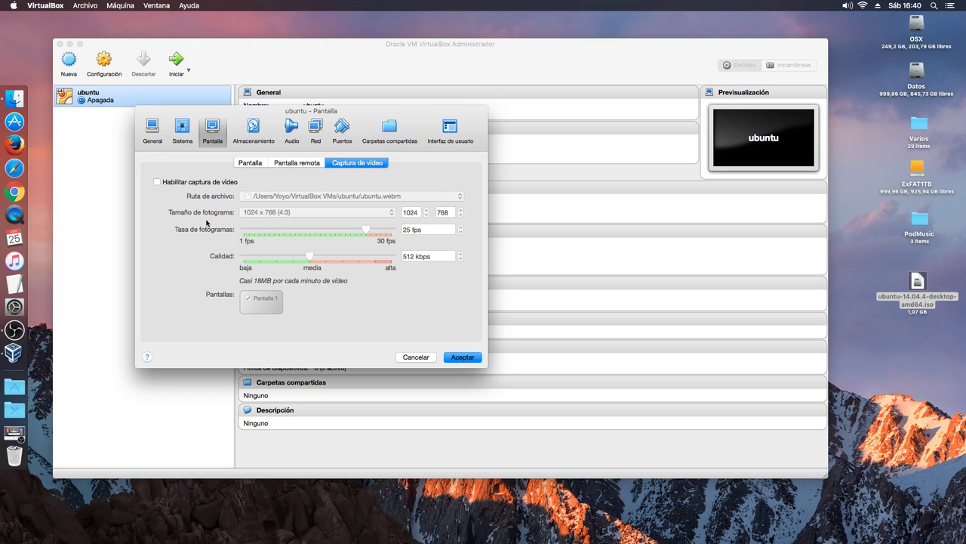
pyautogui.click(250, 132)
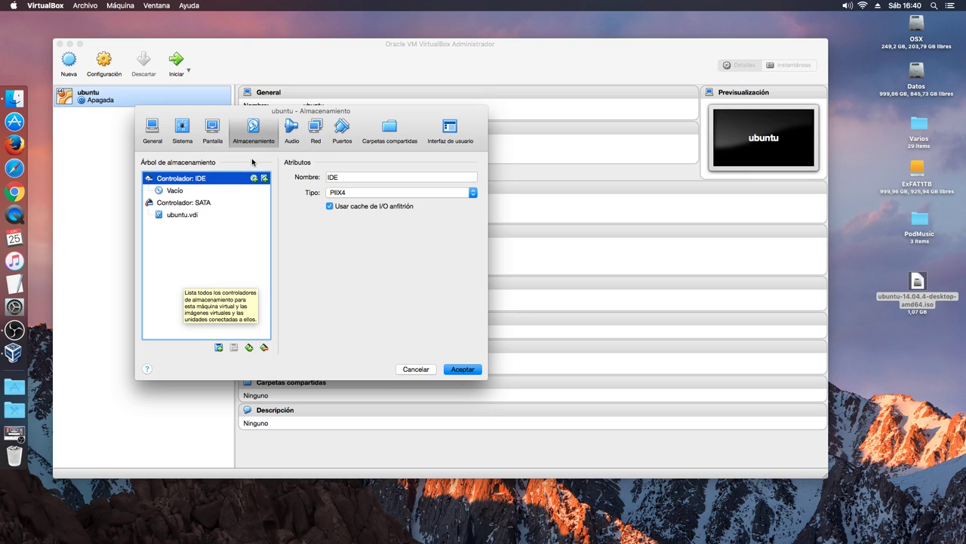
pyautogui.click(291, 133)
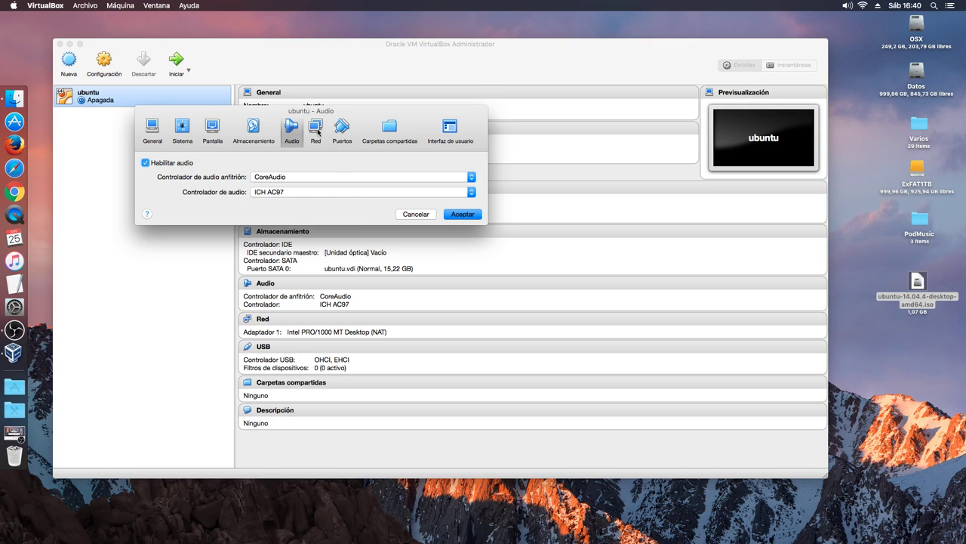
pyautogui.click(320, 130)
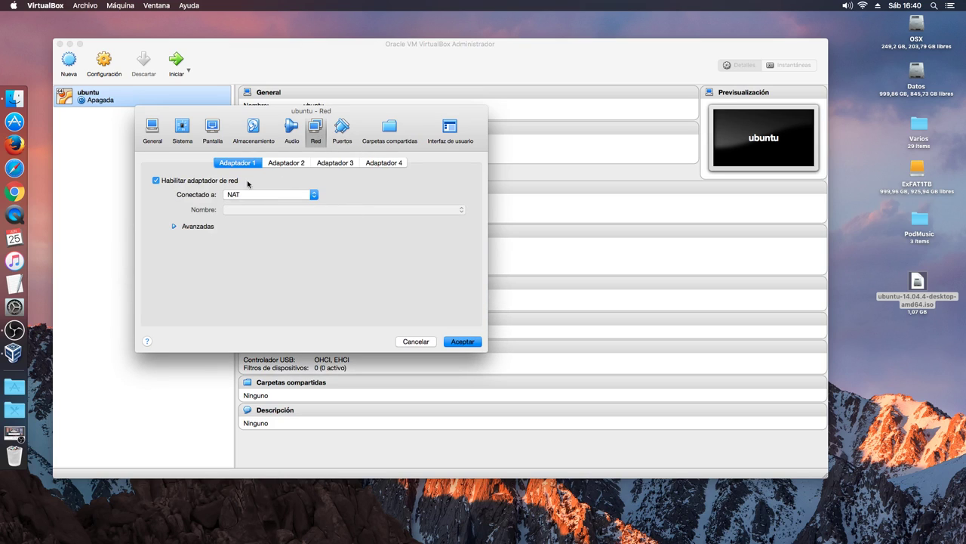
pyautogui.click(341, 132)
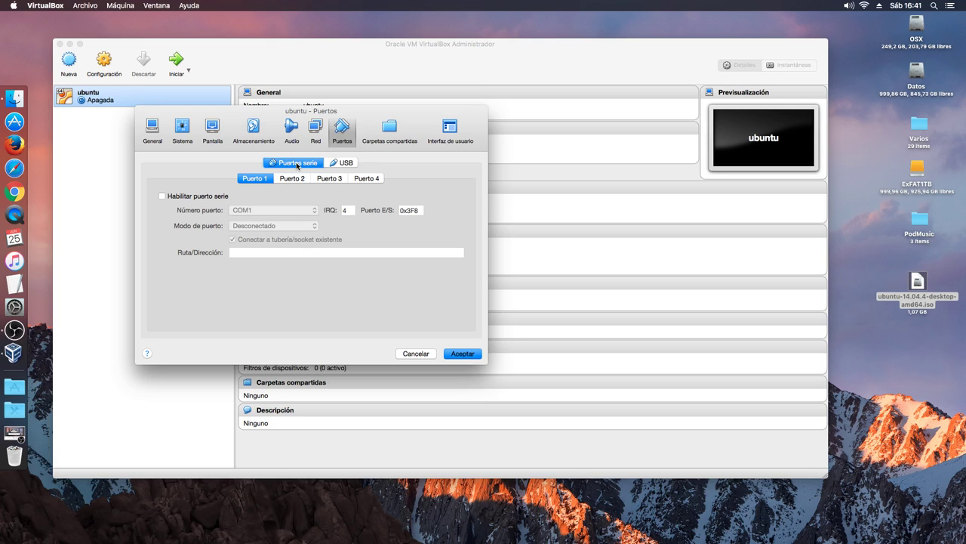
pyautogui.click(343, 163)
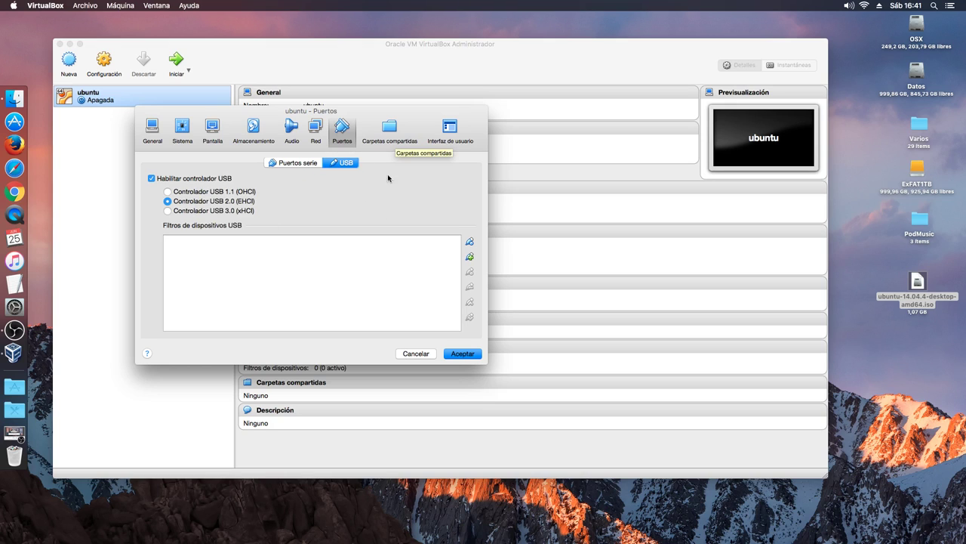
pyautogui.click(389, 130)
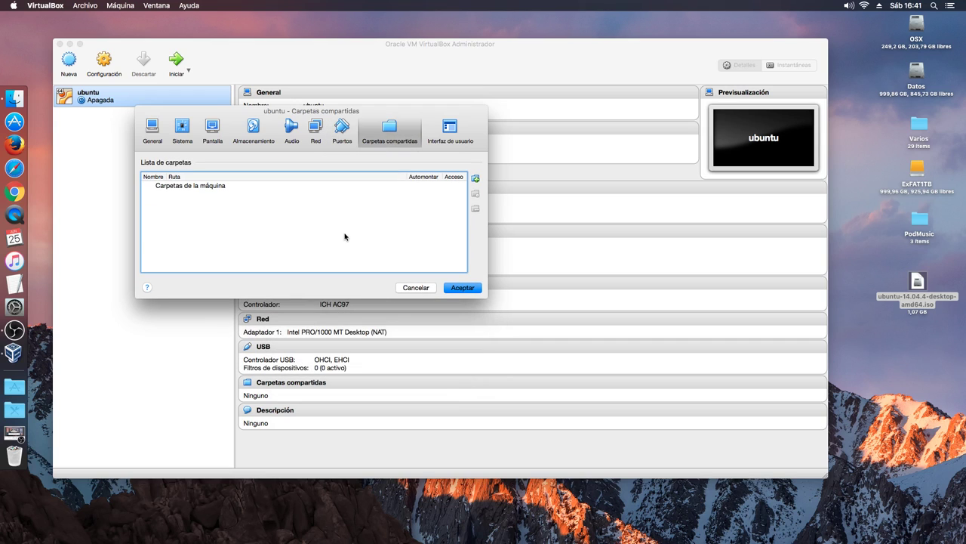
pyautogui.click(450, 130)
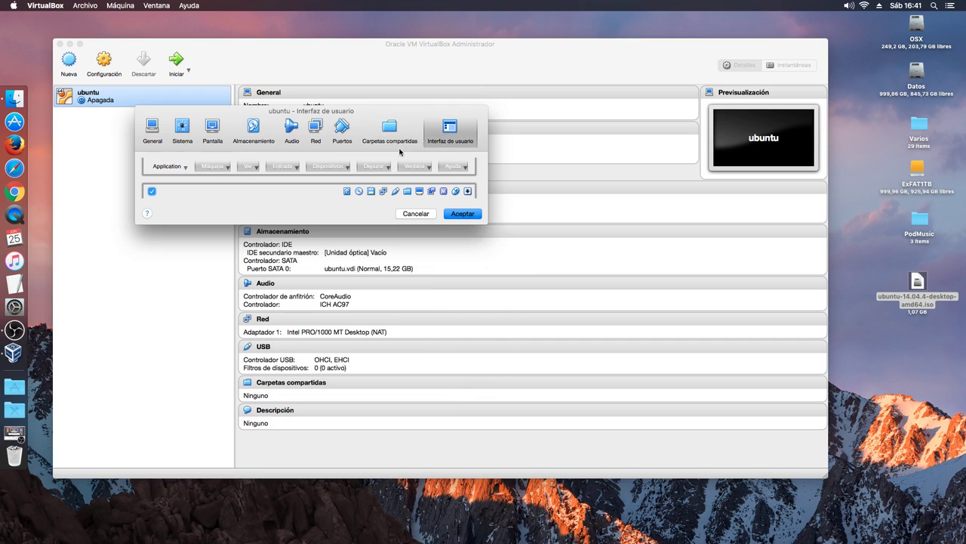
# Recheck the machine's general and system settings and save the whole configuration
pyautogui.click(152, 128)
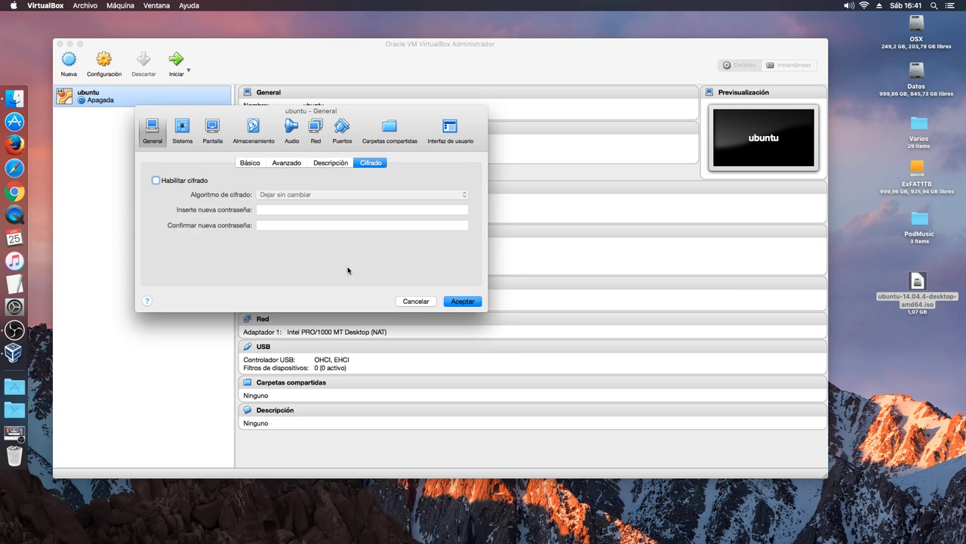
pyautogui.click(184, 134)
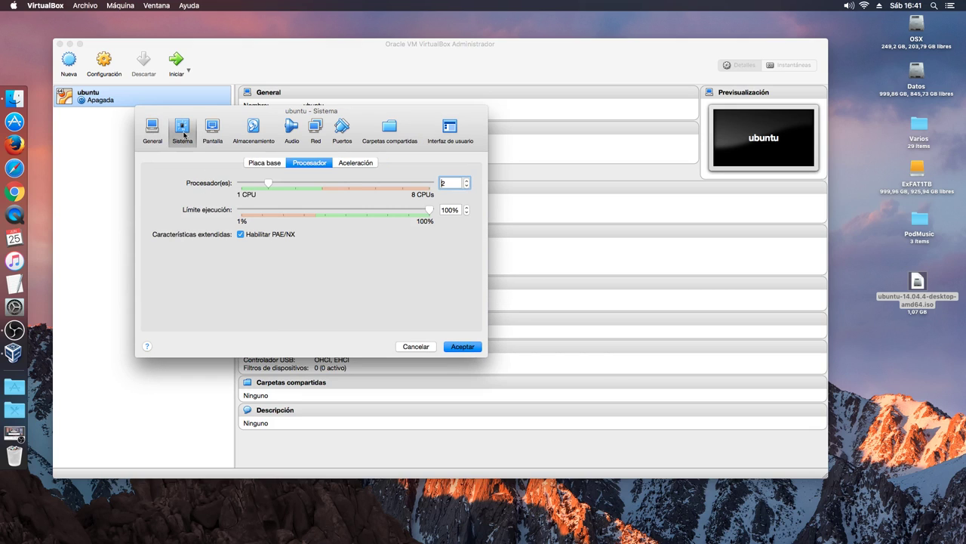
pyautogui.click(155, 130)
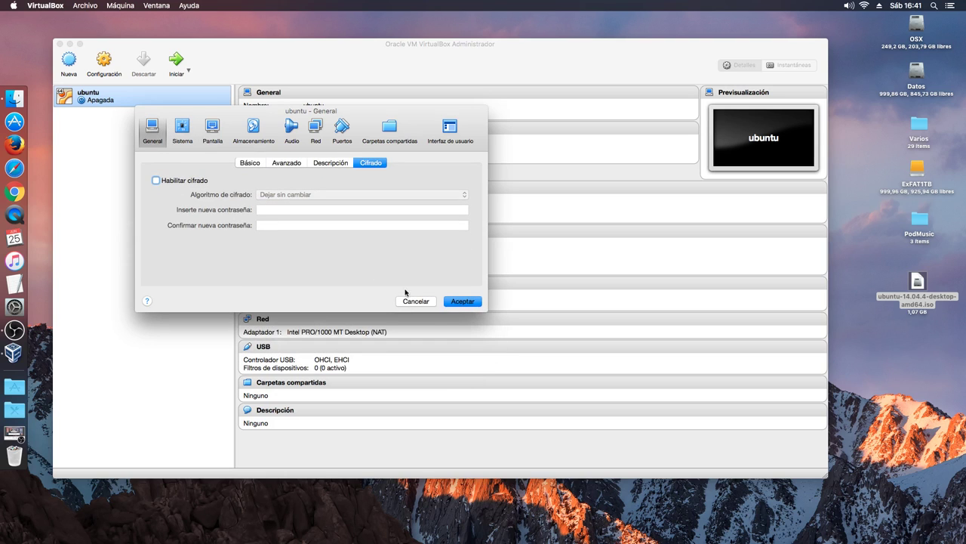
pyautogui.click(461, 301)
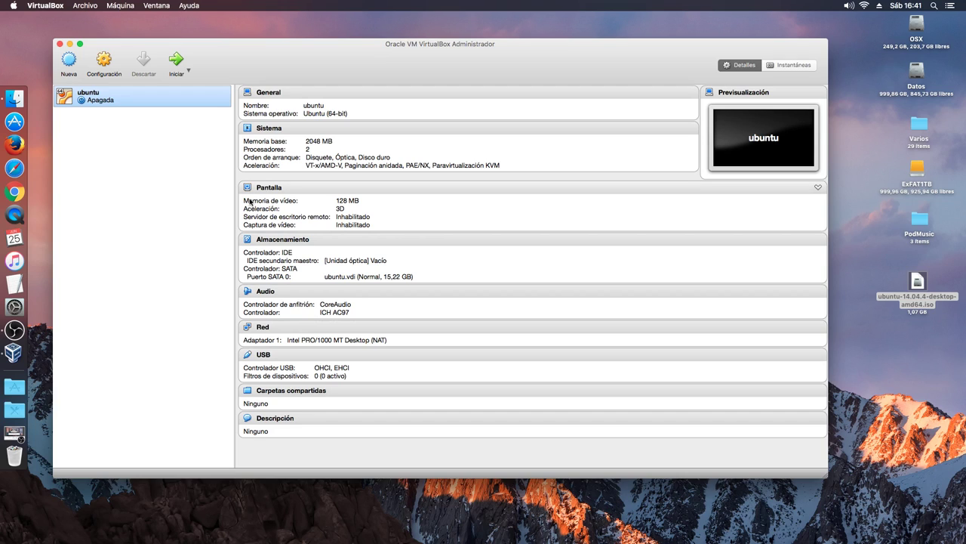
# Shrink the VirtualBox manager window and reposition it on the desktop, keeping most of the machine's detail sections in view
pyautogui.moveTo(354, 51); pyautogui.dragTo(350, 43)
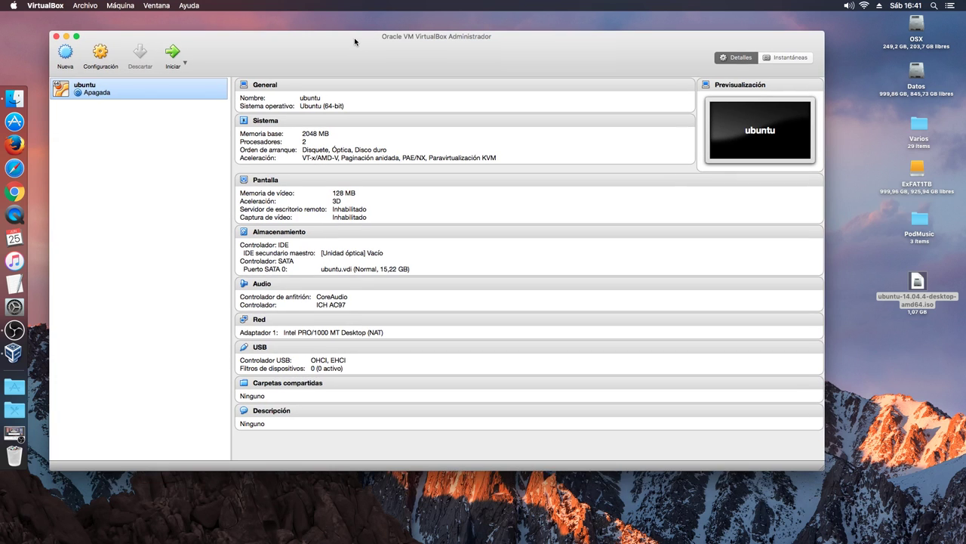
pyautogui.moveTo(813, 471); pyautogui.dragTo(661, 416)
pyautogui.moveTo(259, 40); pyautogui.dragTo(328, 74)
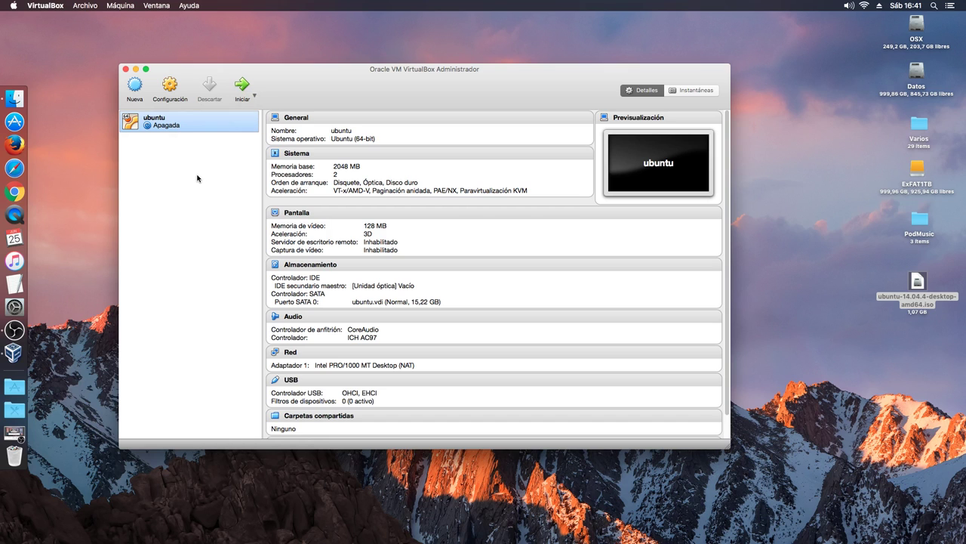
pyautogui.moveTo(336, 75); pyautogui.dragTo(287, 52)
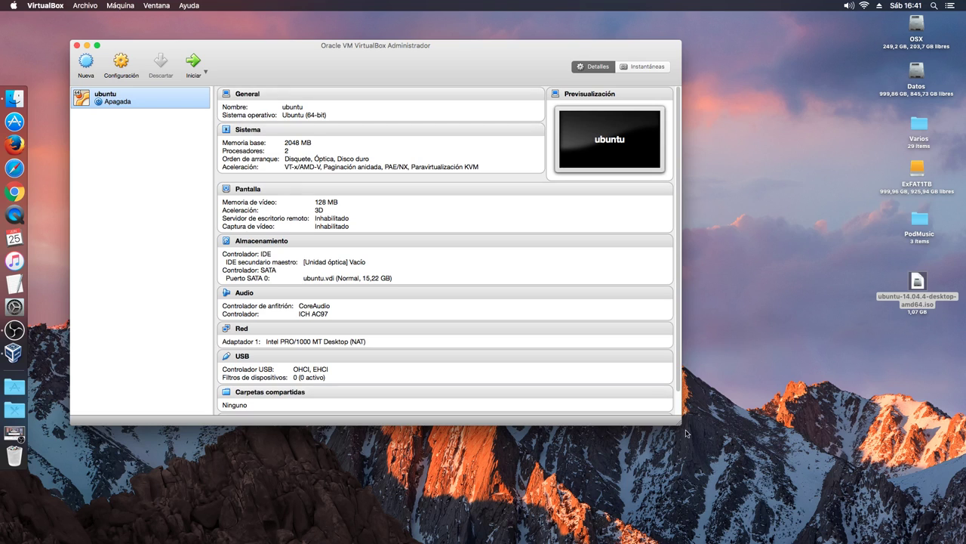
pyautogui.moveTo(686, 433); pyautogui.dragTo(738, 431)
# Start the ubuntu machine using ubuntu-14.04.4-desktop-amd64.iso from the Escritorio folder as its boot disc
pyautogui.press('Return')
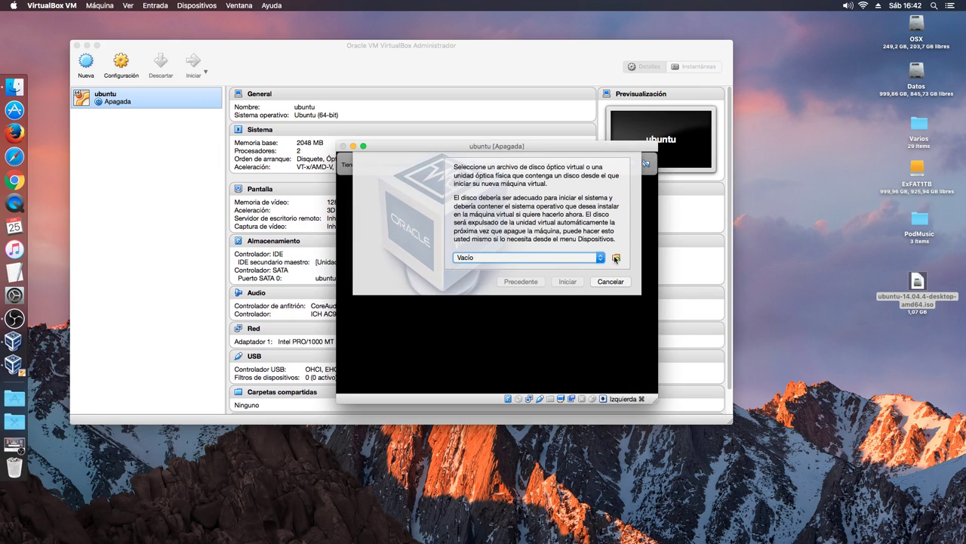
pyautogui.click(616, 258)
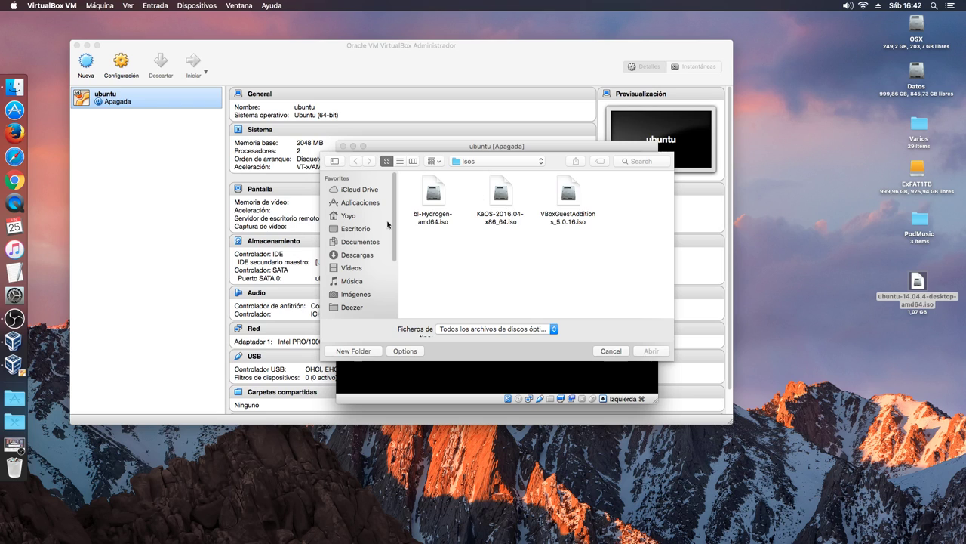
pyautogui.click(361, 228)
pyautogui.click(510, 205)
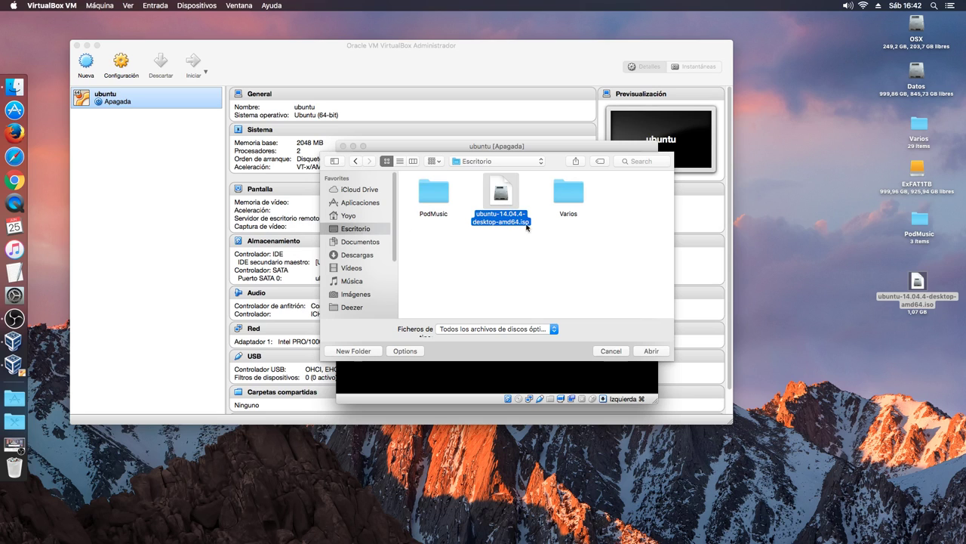
pyautogui.click(650, 351)
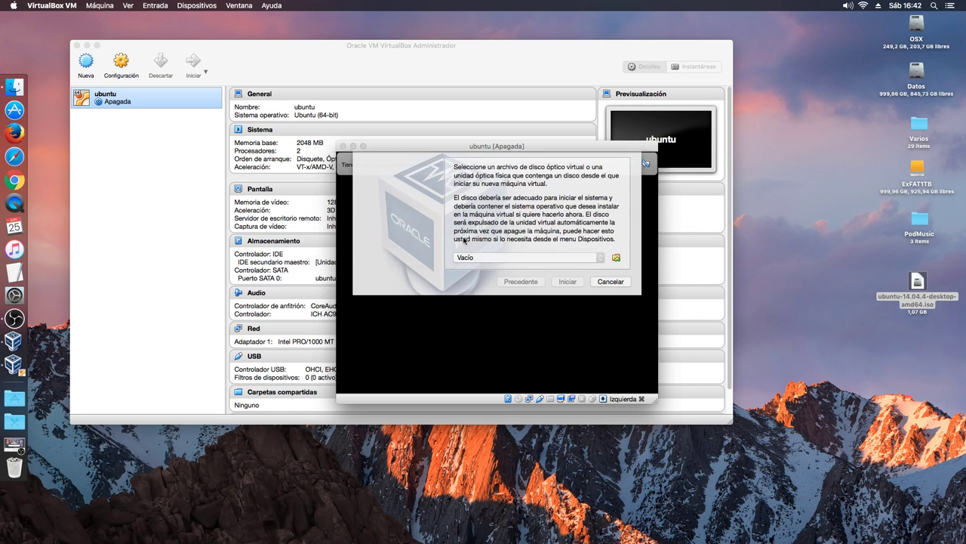
pyautogui.click(568, 282)
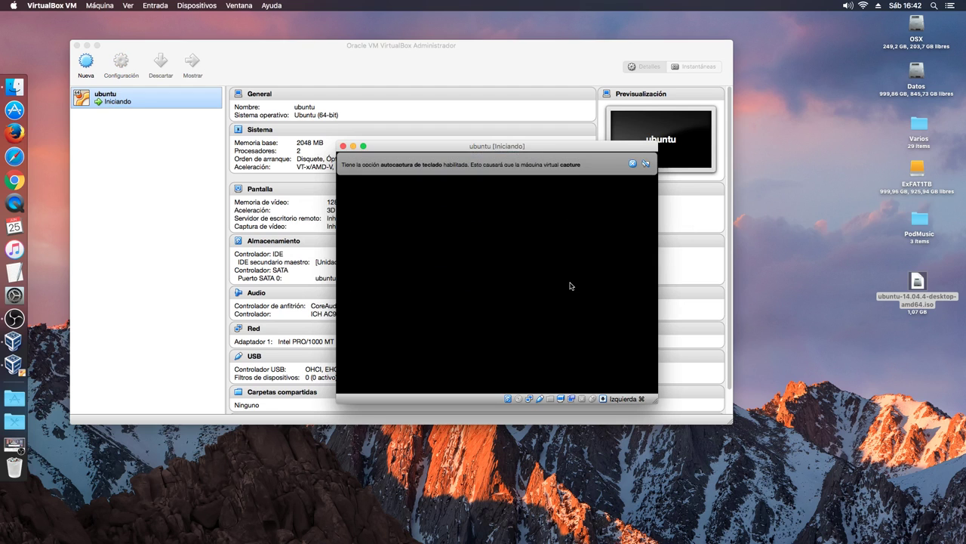
# Reposition and enlarge the running machine's window, and dismiss the keyboard autocapture and mouse integration notices
pyautogui.moveTo(475, 145); pyautogui.dragTo(293, 110)
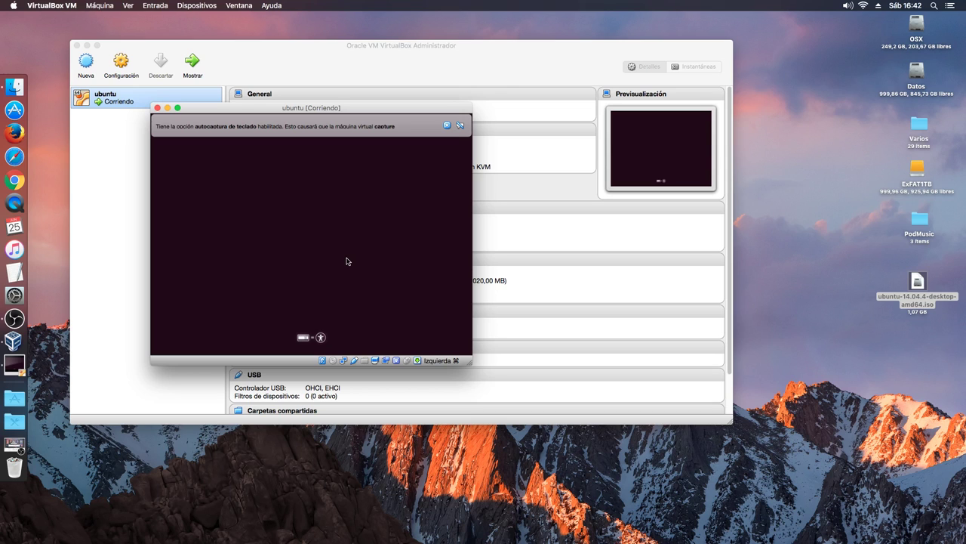
pyautogui.moveTo(333, 108); pyautogui.dragTo(616, 255)
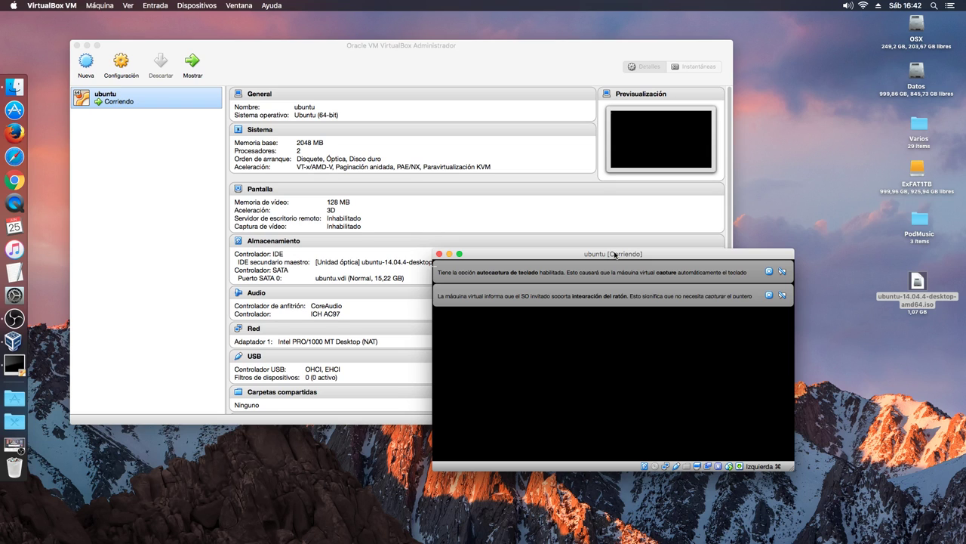
pyautogui.moveTo(600, 256); pyautogui.dragTo(336, 165)
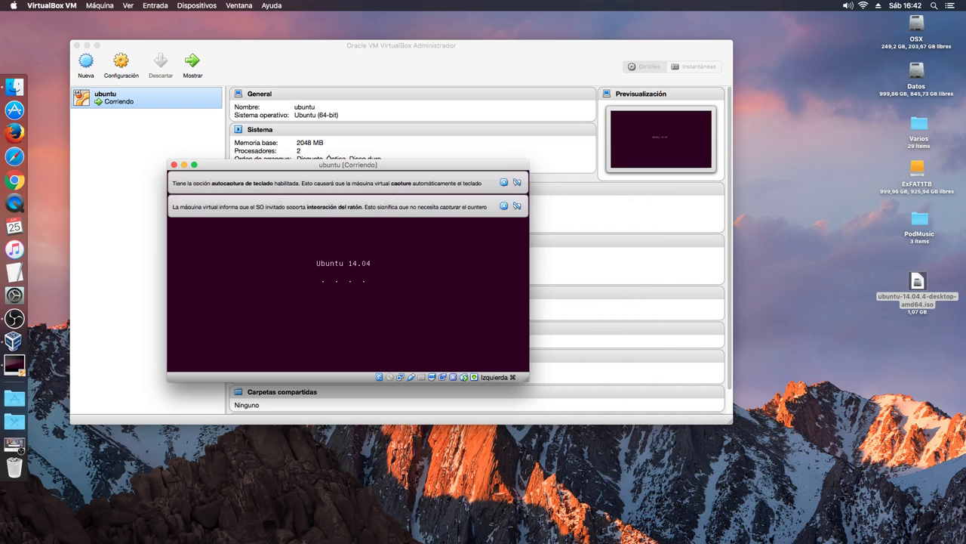
pyautogui.moveTo(526, 379); pyautogui.dragTo(627, 447)
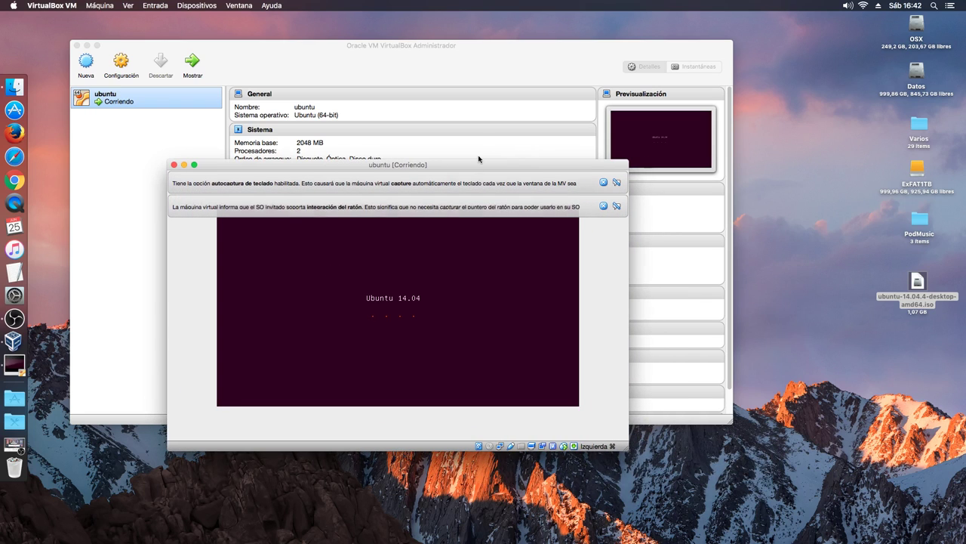
pyautogui.click(604, 206)
pyautogui.click(603, 183)
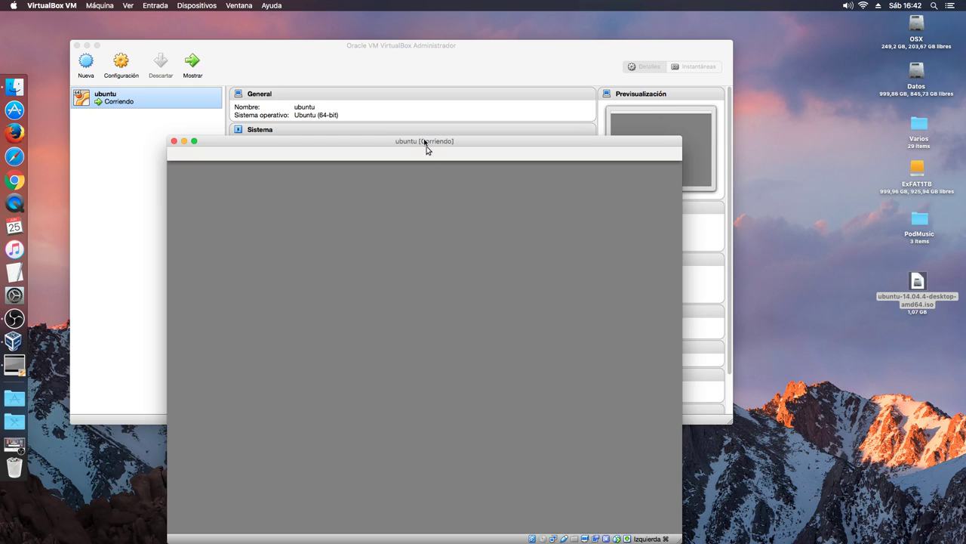
pyautogui.moveTo(423, 144); pyautogui.dragTo(547, 86)
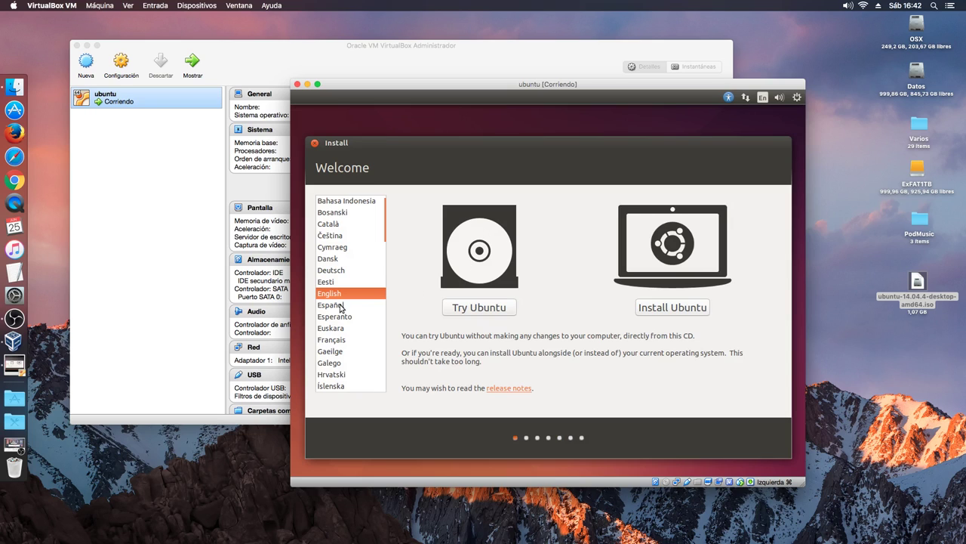
# Select Español as the Ubuntu installer language, launch the live trial session and reposition the machine's window
pyautogui.click(339, 305)
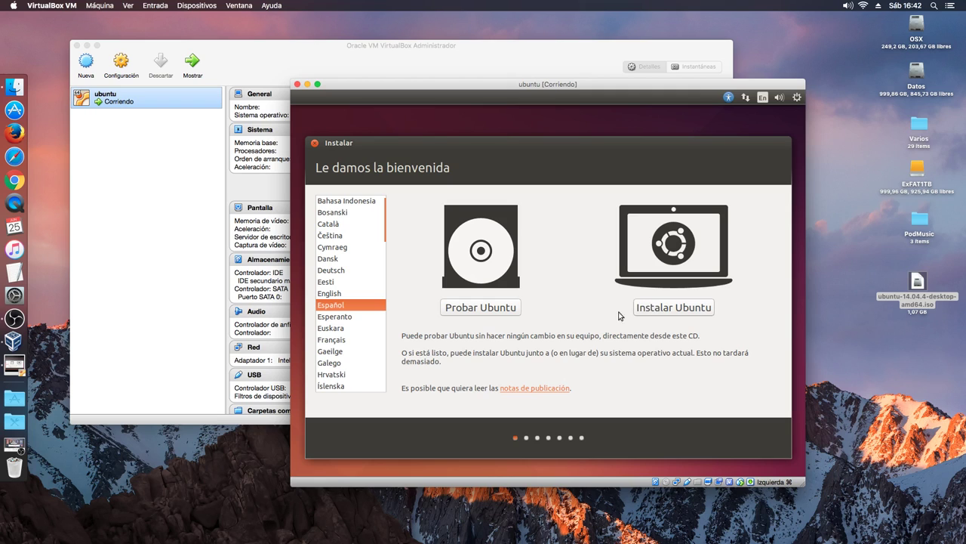
pyautogui.click(475, 311)
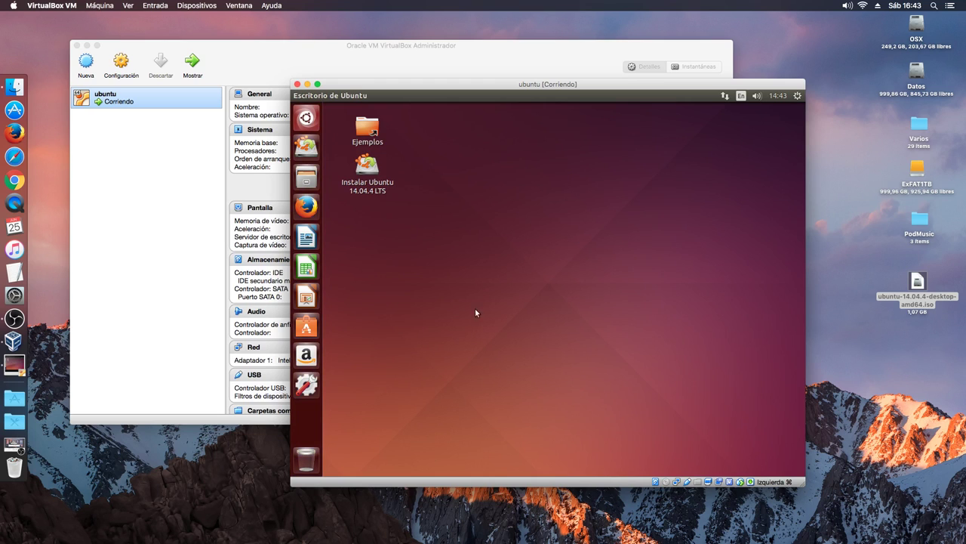
pyautogui.moveTo(532, 86); pyautogui.dragTo(484, 74)
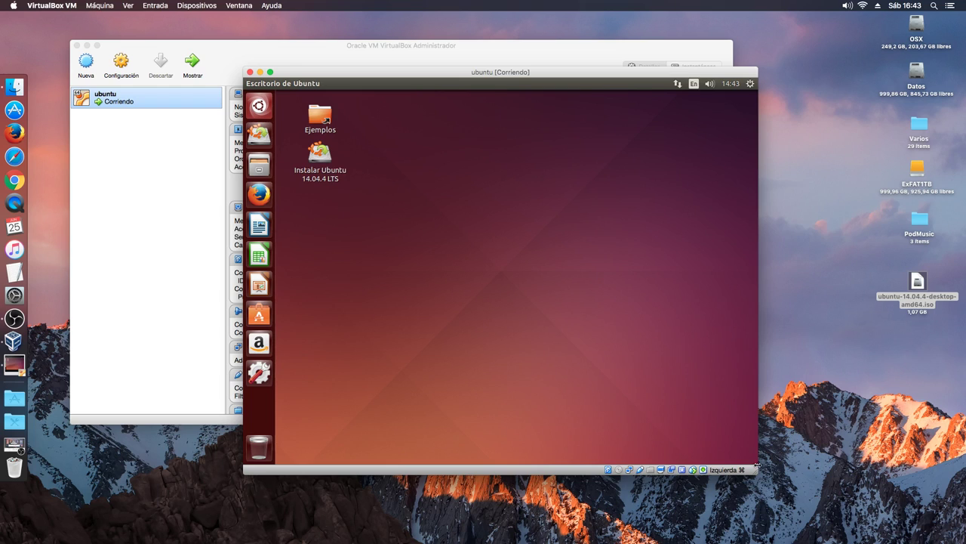
# Enlarge the running ubuntu machine's window slightly, and minimize it to leave the VirtualBox manager unobstructed
pyautogui.moveTo(756, 468); pyautogui.dragTo(781, 475)
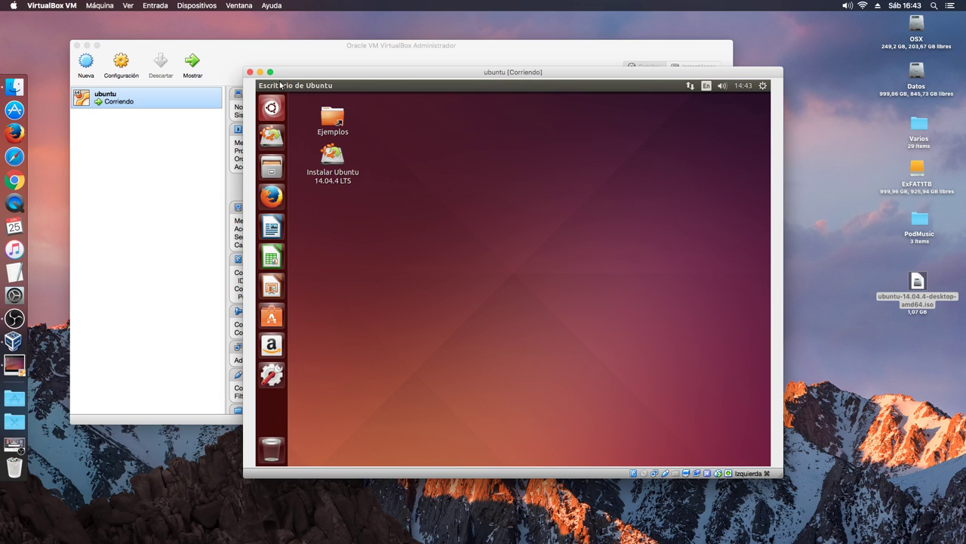
pyautogui.click(260, 72)
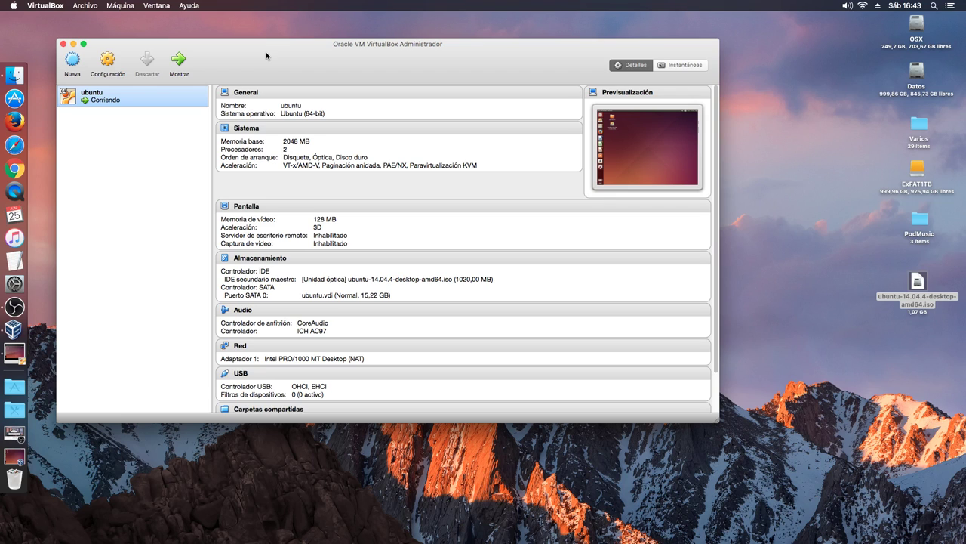
pyautogui.click(15, 394)
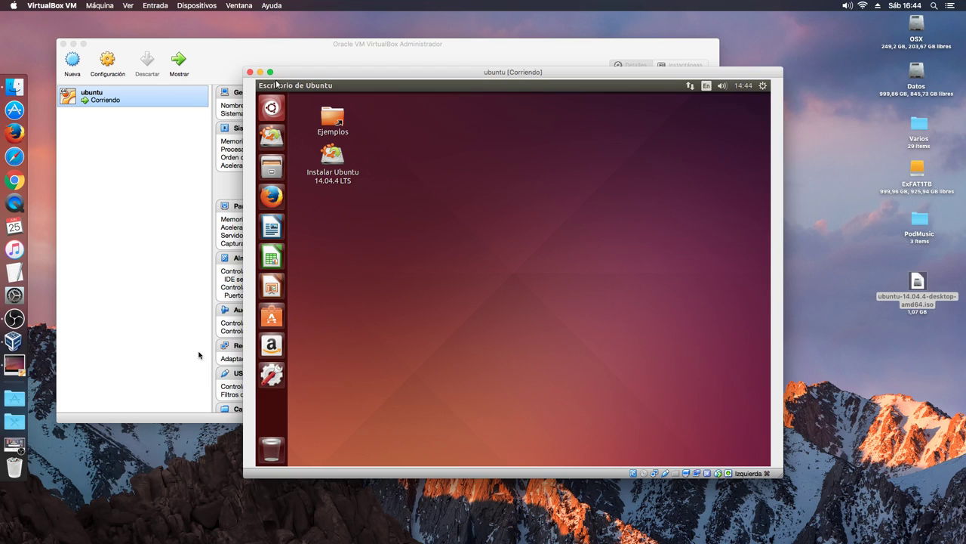
pyautogui.click(259, 72)
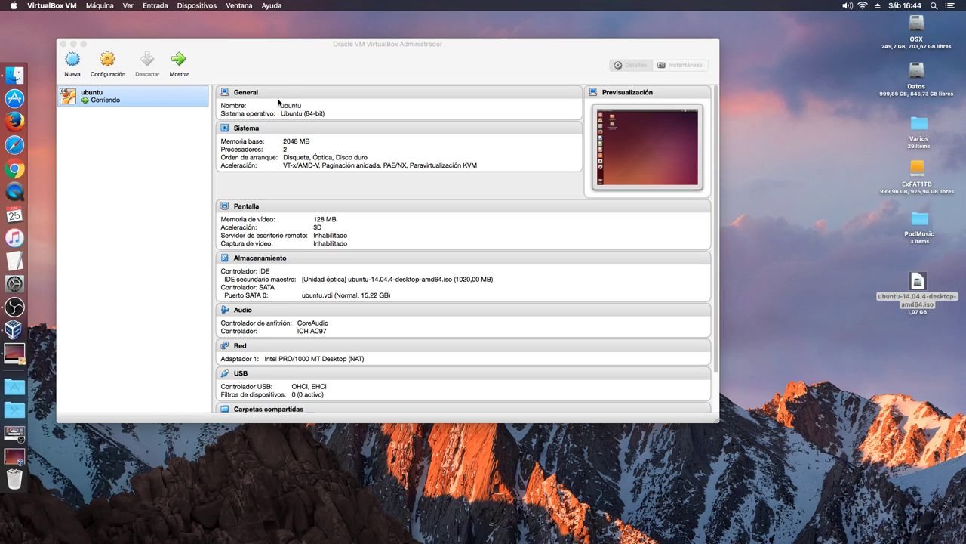
# Minimize the VirtualBox manager window after shifting it slightly, and switch to OBS
pyautogui.moveTo(339, 50); pyautogui.dragTo(356, 64)
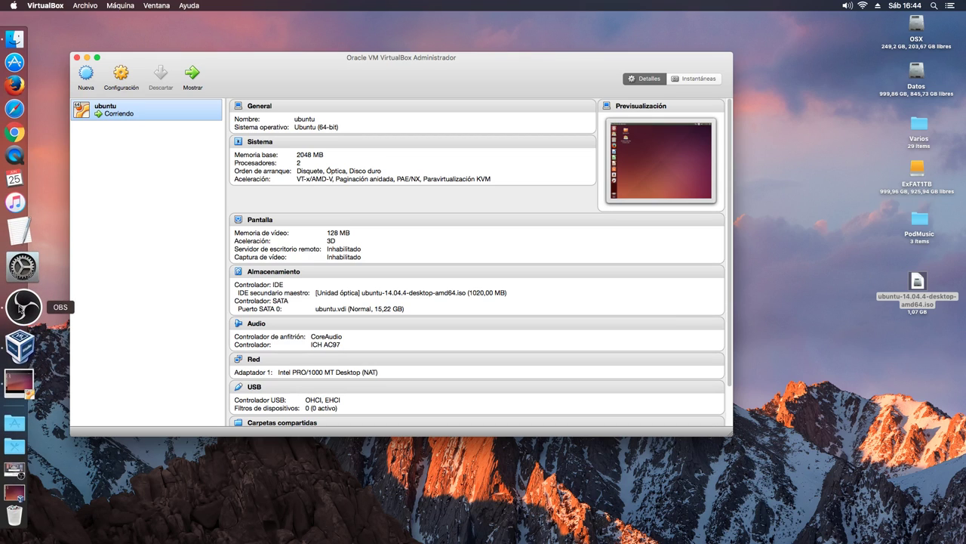
pyautogui.click(88, 58)
pyautogui.click(14, 306)
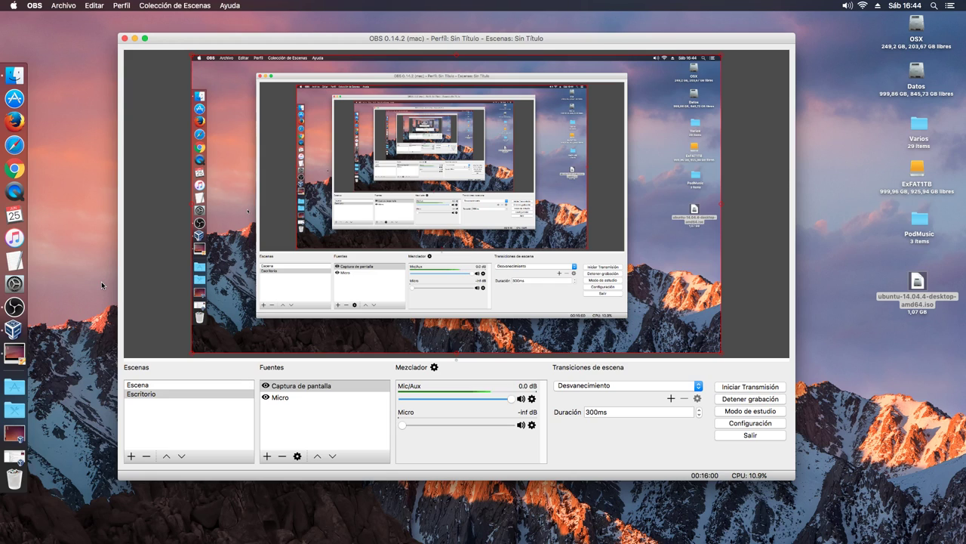